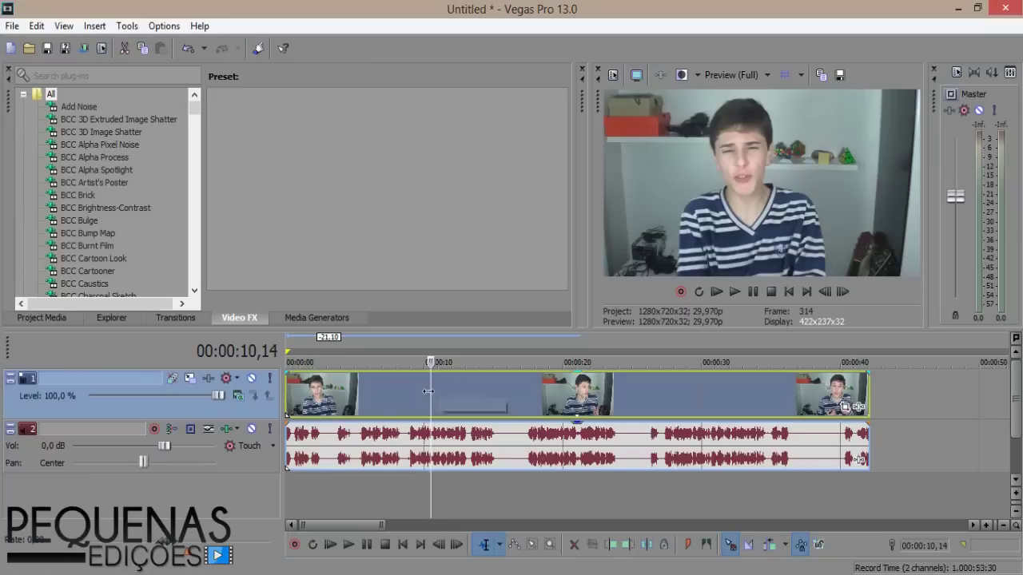
# Step: Examine the video clip at several points between about 5 and 22 seconds on the timeline
pyautogui.click(417, 397)
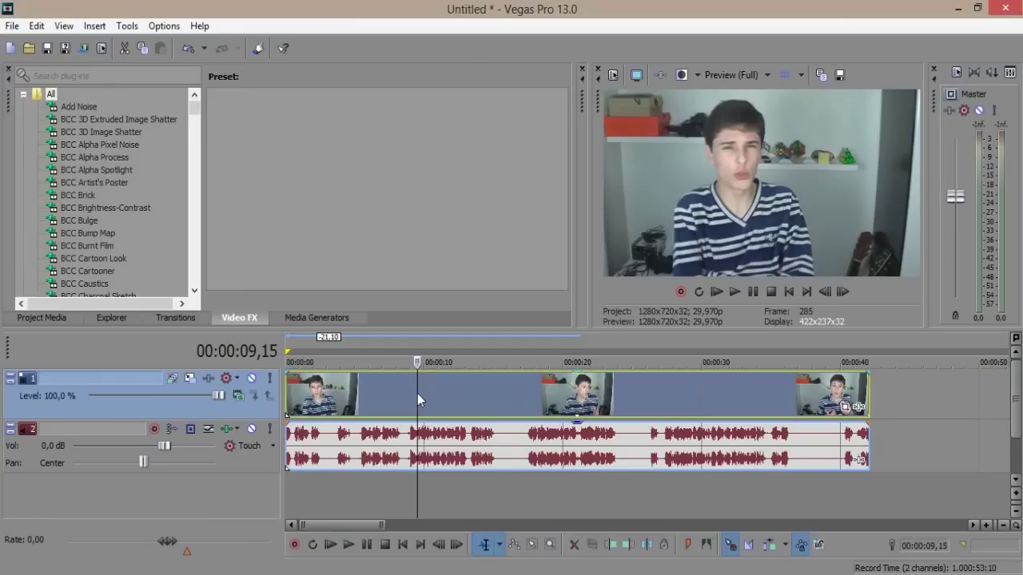
pyautogui.click(403, 405)
pyautogui.moveTo(356, 402)
pyautogui.mouseDown()
pyautogui.moveTo(441, 391)
pyautogui.moveTo(355, 402)
pyautogui.mouseUp()
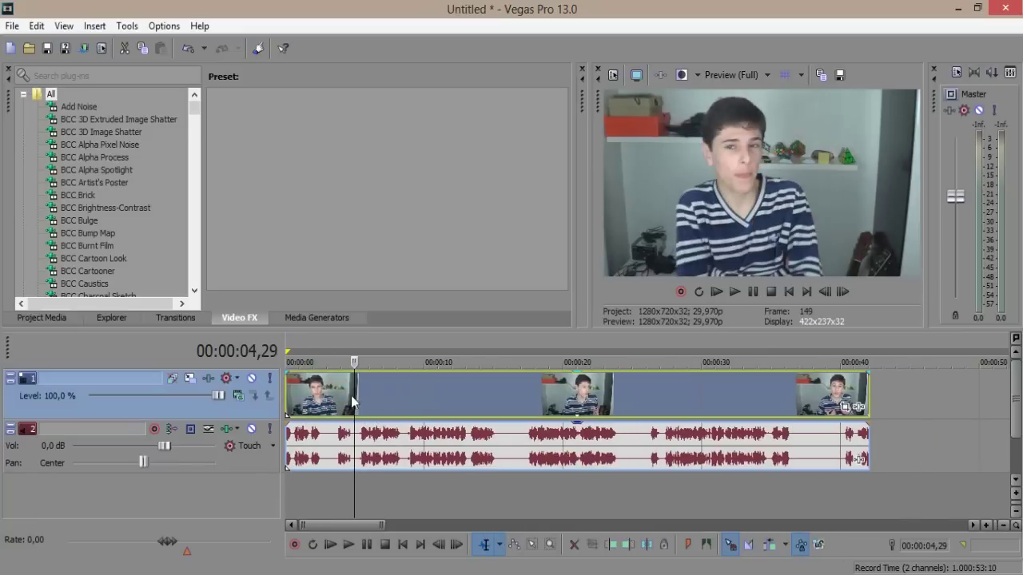
pyautogui.click(406, 392)
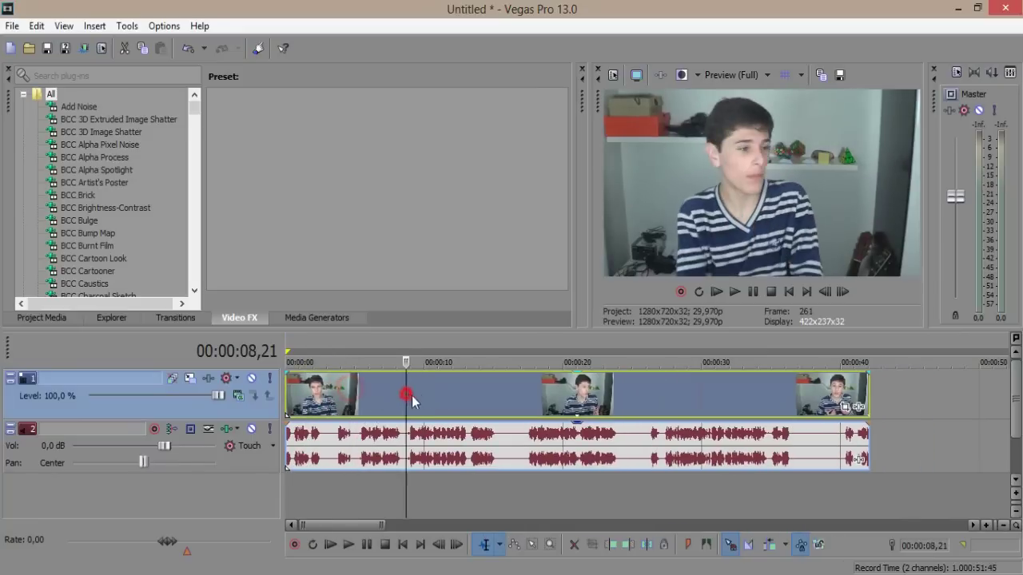
pyautogui.click(493, 394)
pyautogui.click(549, 392)
pyautogui.click(597, 392)
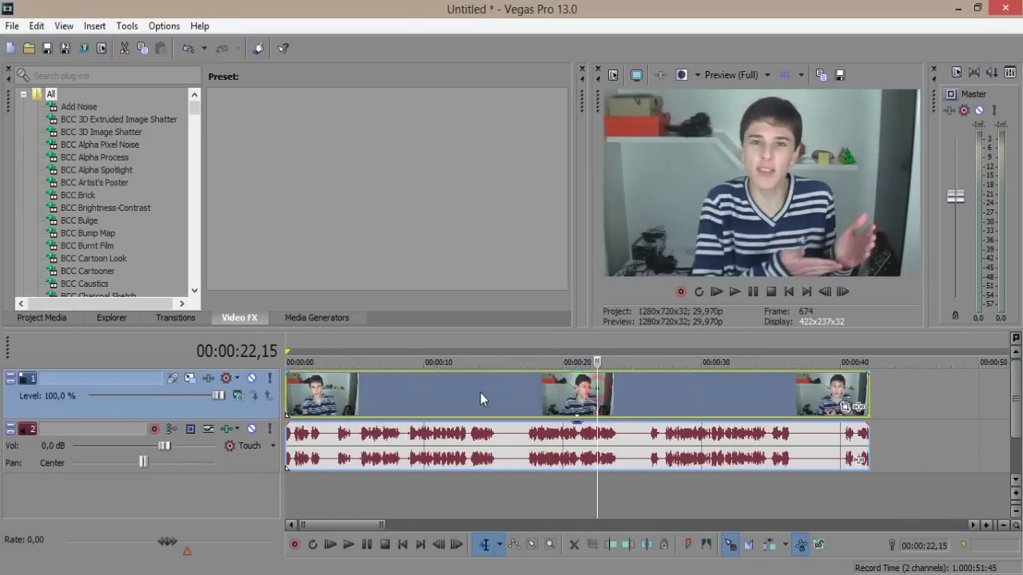
pyautogui.click(432, 395)
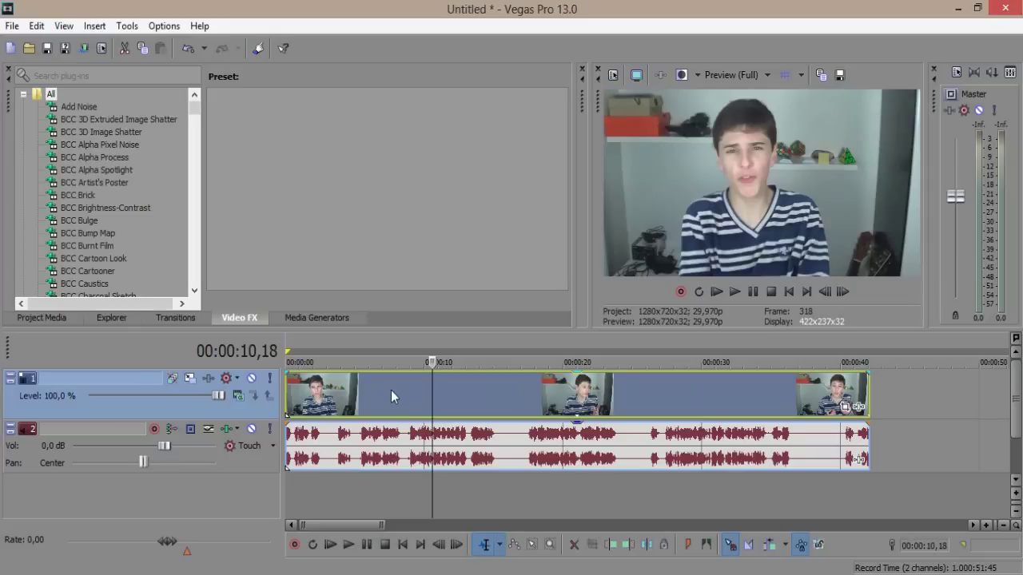
pyautogui.click(407, 392)
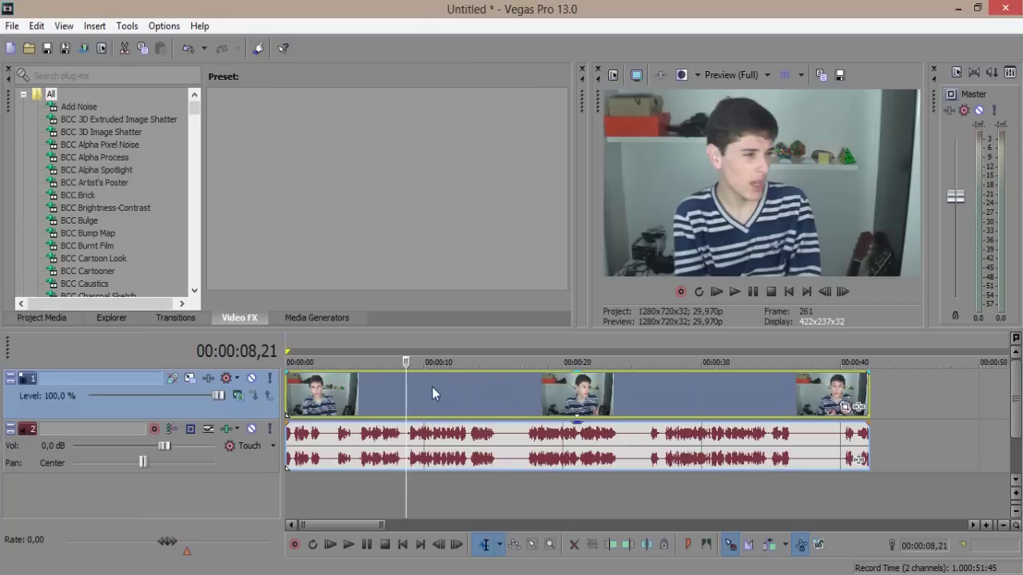
# Step: Set the video event's resampling switch to Disable resample in its properties and apply it
pyautogui.rightClick(443, 387)
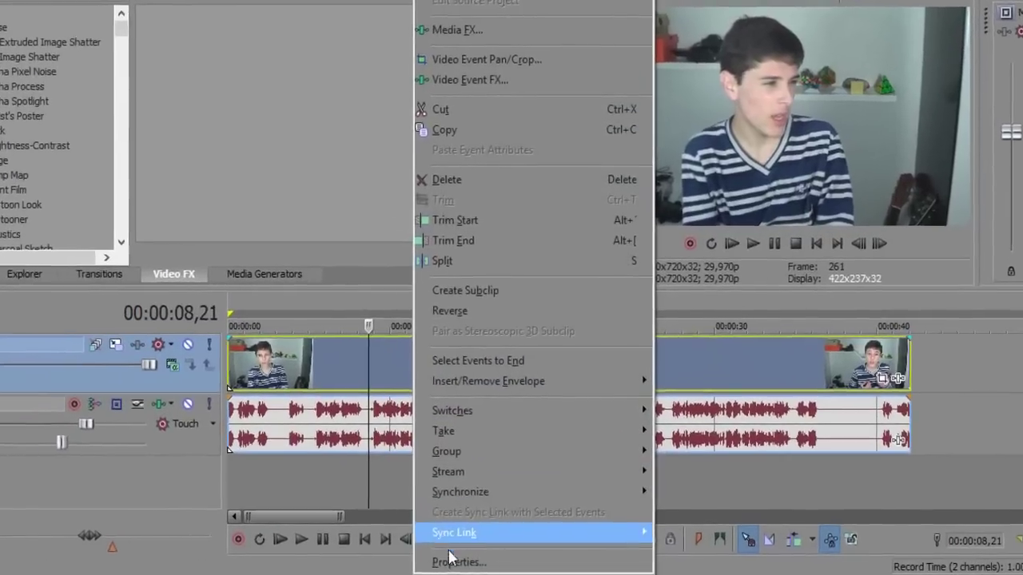
pyautogui.click(473, 563)
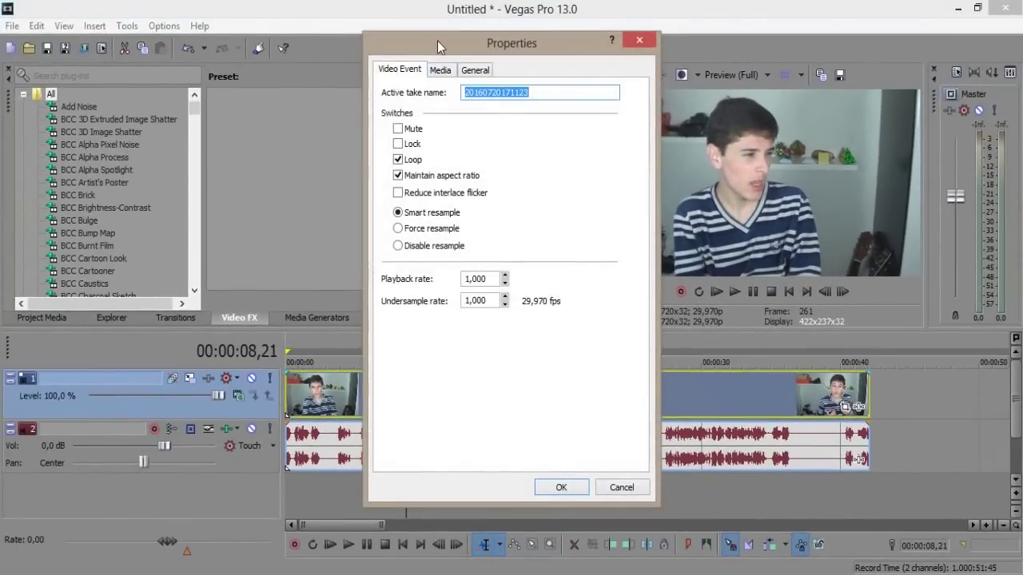
pyautogui.moveTo(437, 41); pyautogui.dragTo(319, 50)
pyautogui.click(281, 222)
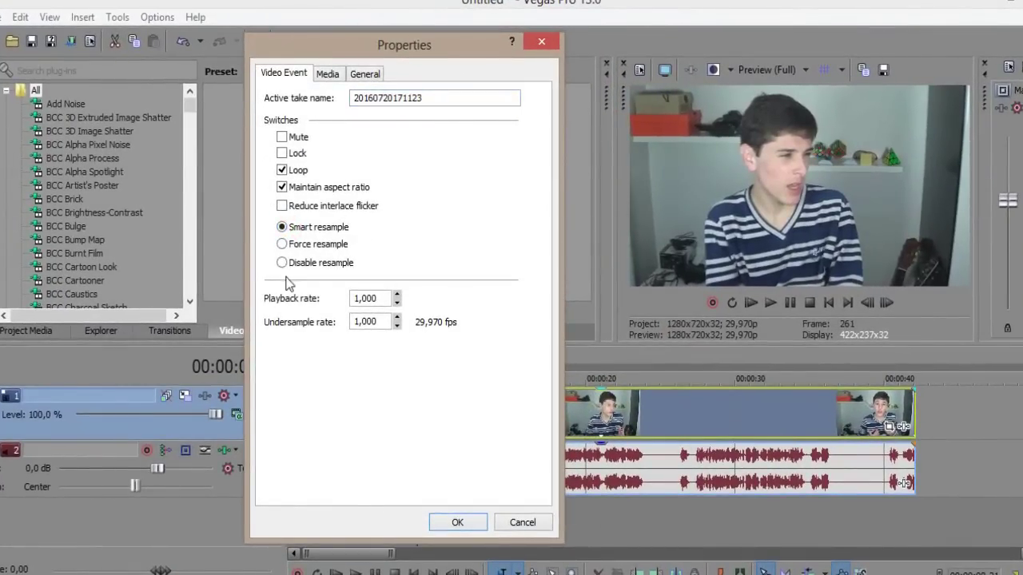
pyautogui.click(282, 263)
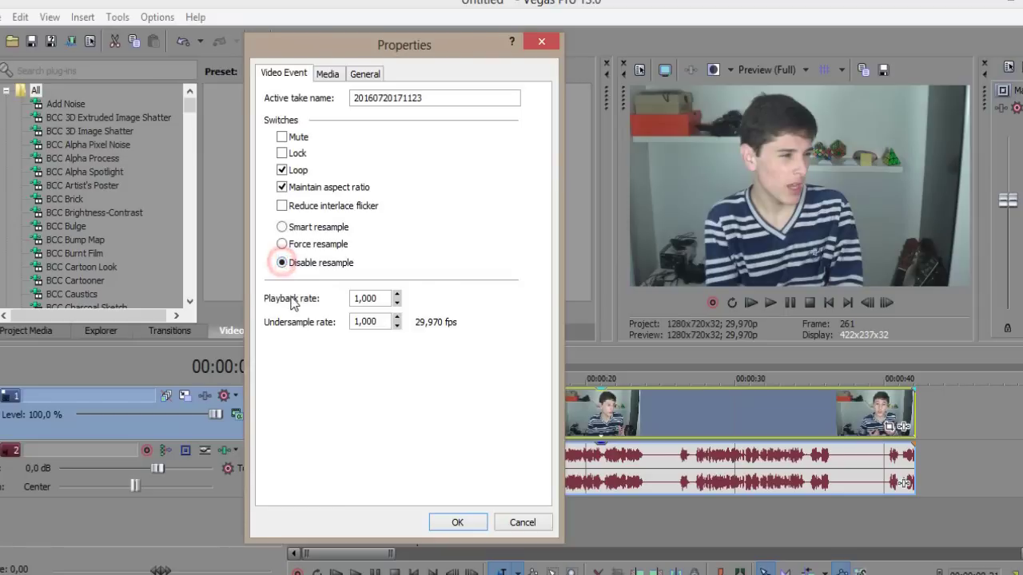
pyautogui.click(282, 263)
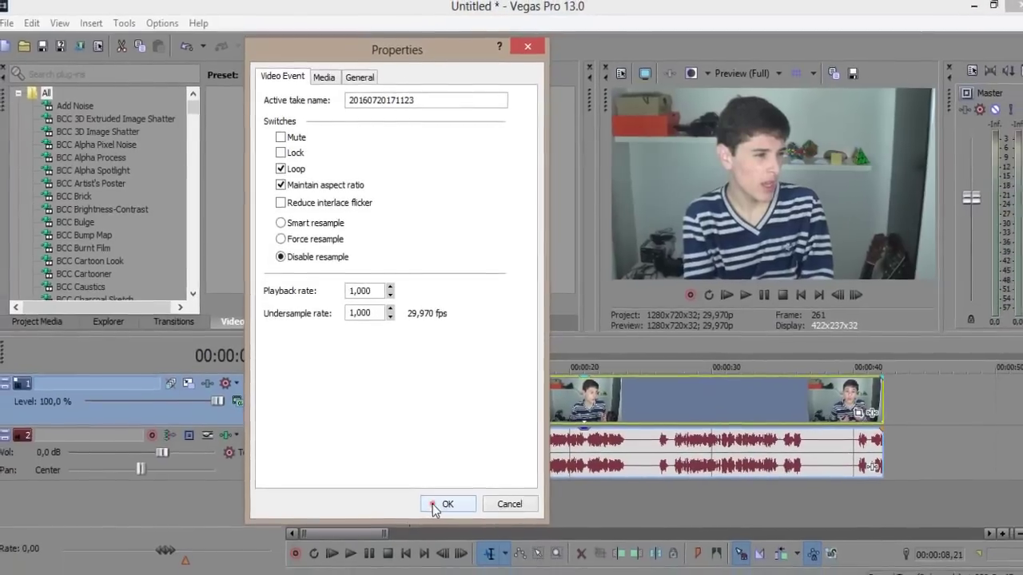
pyautogui.click(453, 522)
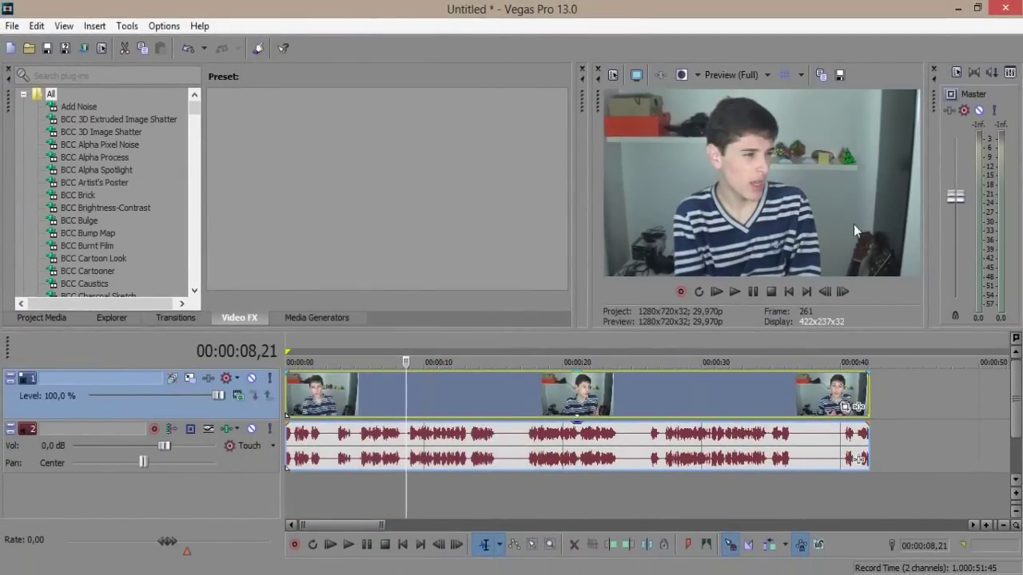
# Step: Reopen the video event's properties to check that Disable resample is selected
pyautogui.click(887, 219)
pyautogui.rightClick(615, 413)
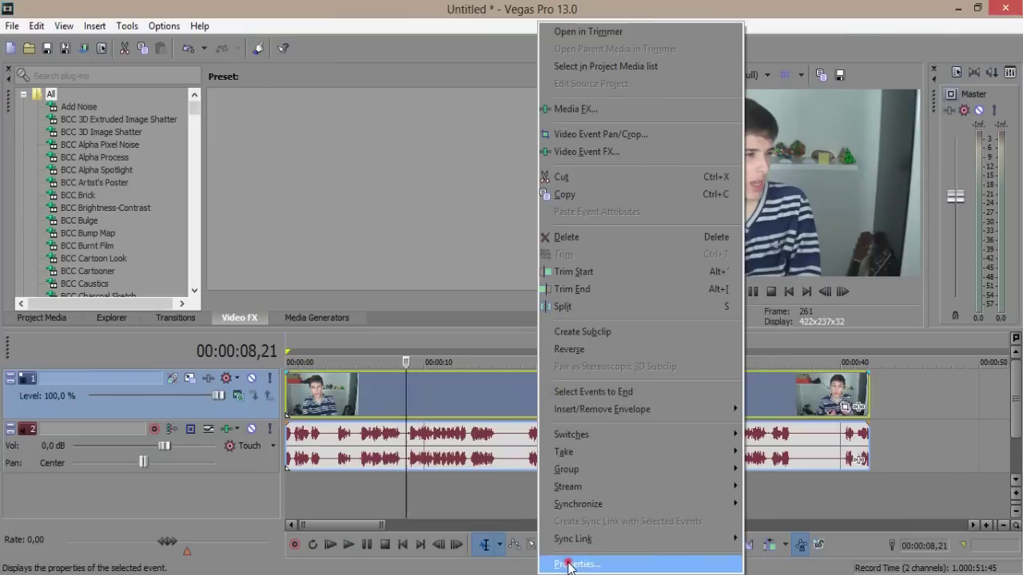
pyautogui.click(567, 562)
pyautogui.click(408, 248)
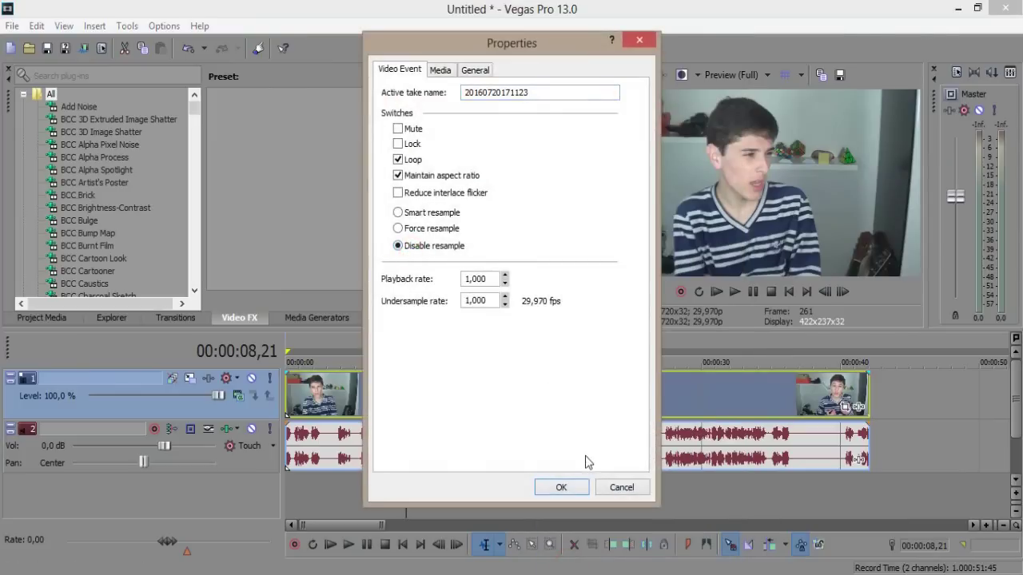
pyautogui.click(574, 484)
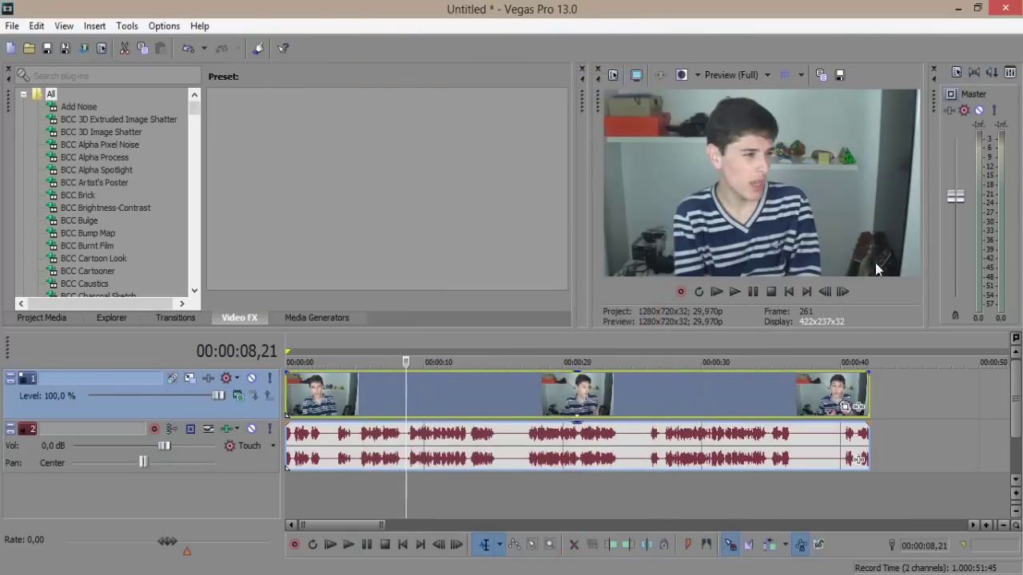
# Step: Apply the (Default) preset of the Brightness and Contrast video effect to the clip and close the effect window
pyautogui.click(25, 316)
pyautogui.click(276, 322)
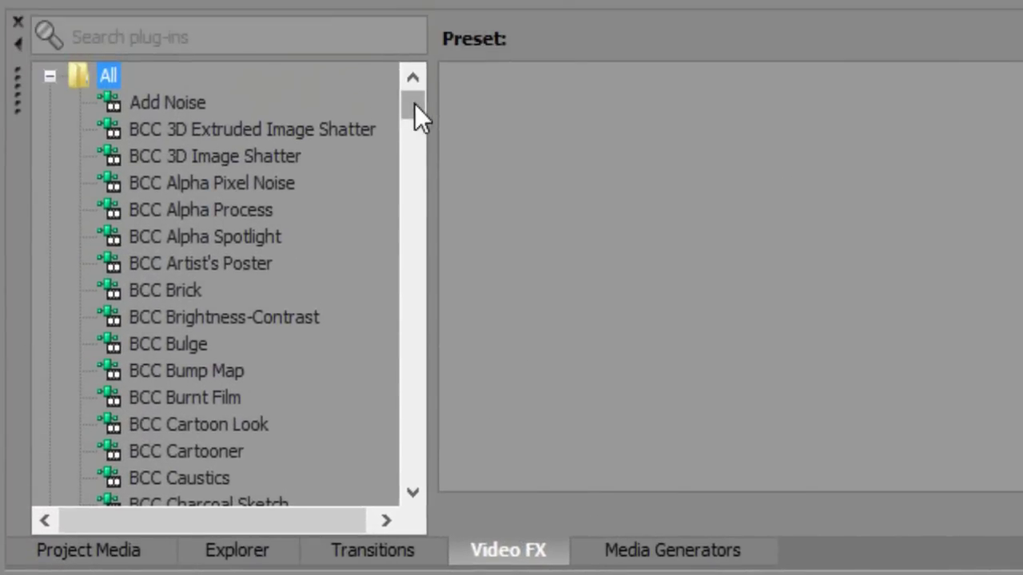
pyautogui.moveTo(414, 104); pyautogui.dragTo(414, 284)
pyautogui.click(285, 210)
pyautogui.scroll(1, 276, 255)
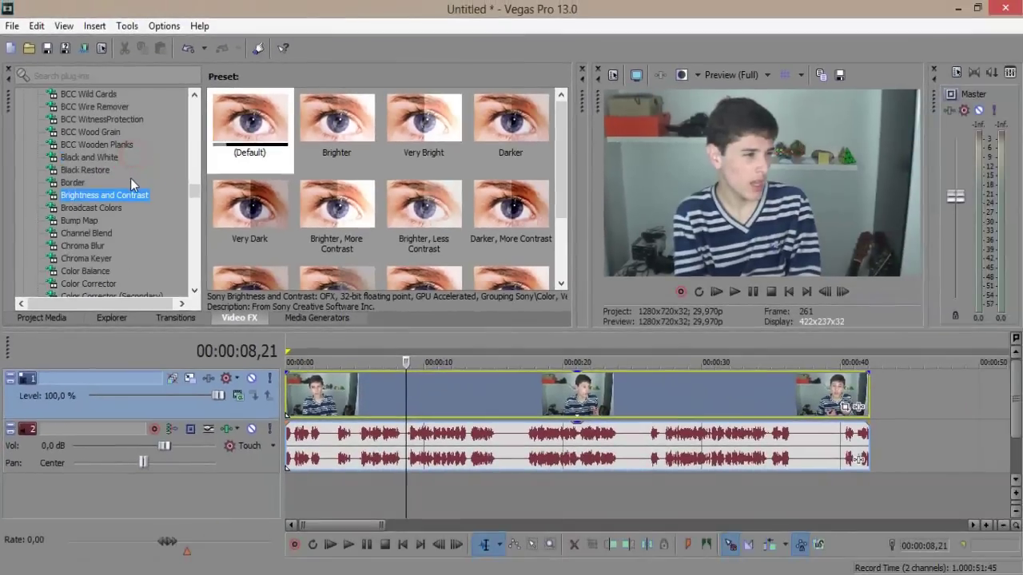
pyautogui.click(246, 119)
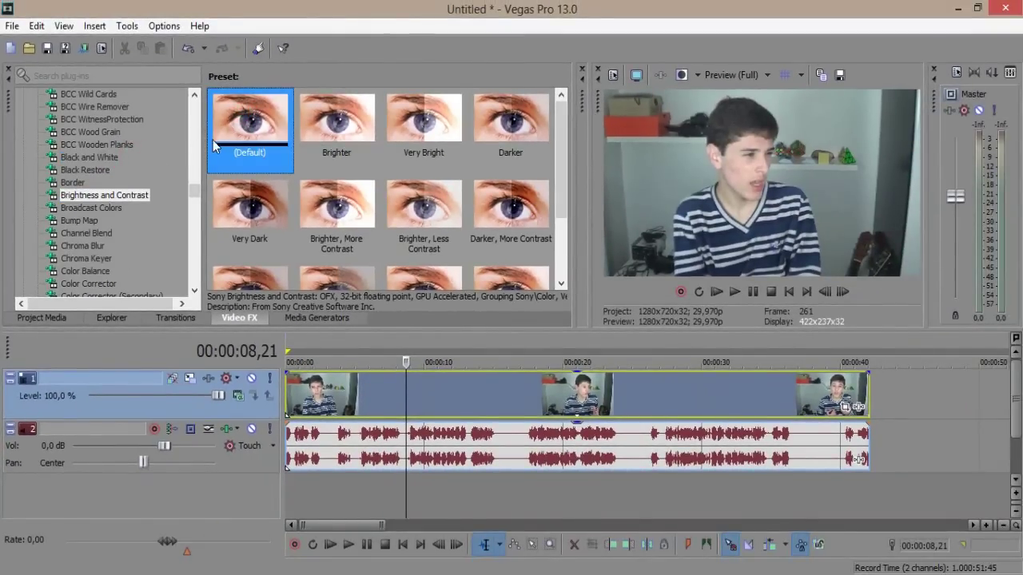
pyautogui.click(131, 196)
pyautogui.click(249, 131)
pyautogui.moveTo(274, 149); pyautogui.dragTo(416, 394)
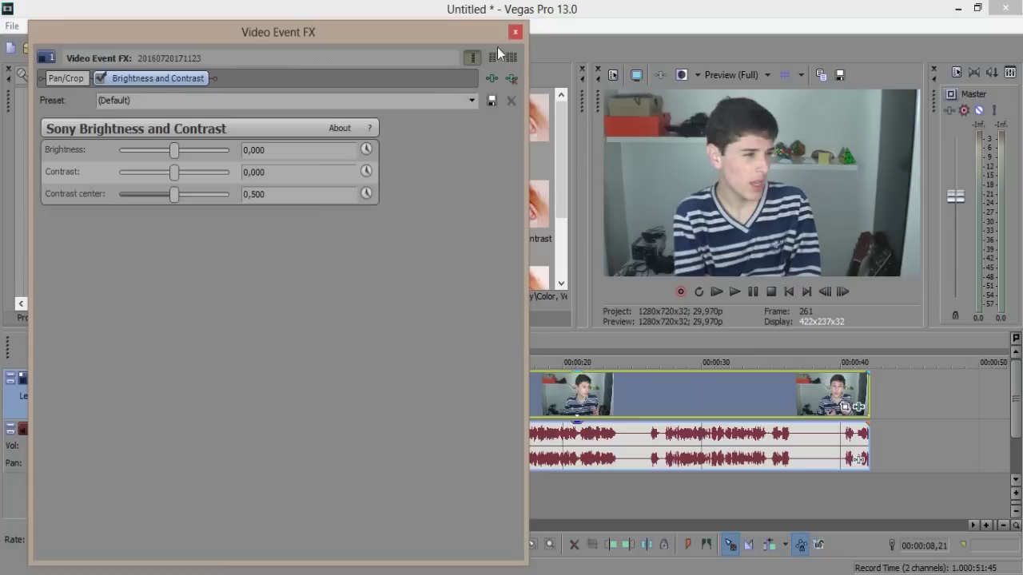
pyautogui.click(516, 33)
# Step: Place the playhead at 00:00:07,25 on the clip as the preview frame
pyautogui.click(473, 382)
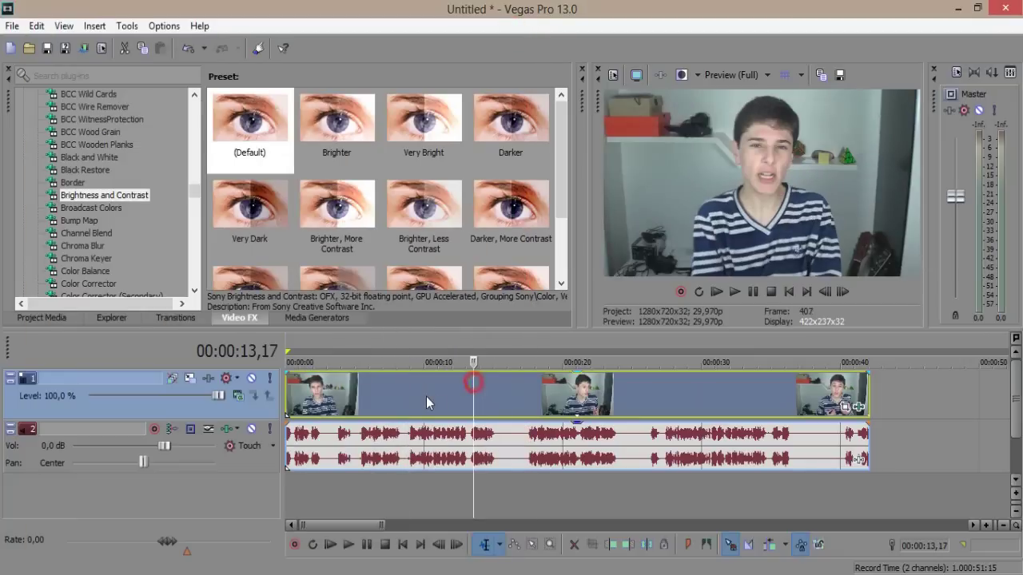
pyautogui.click(360, 395)
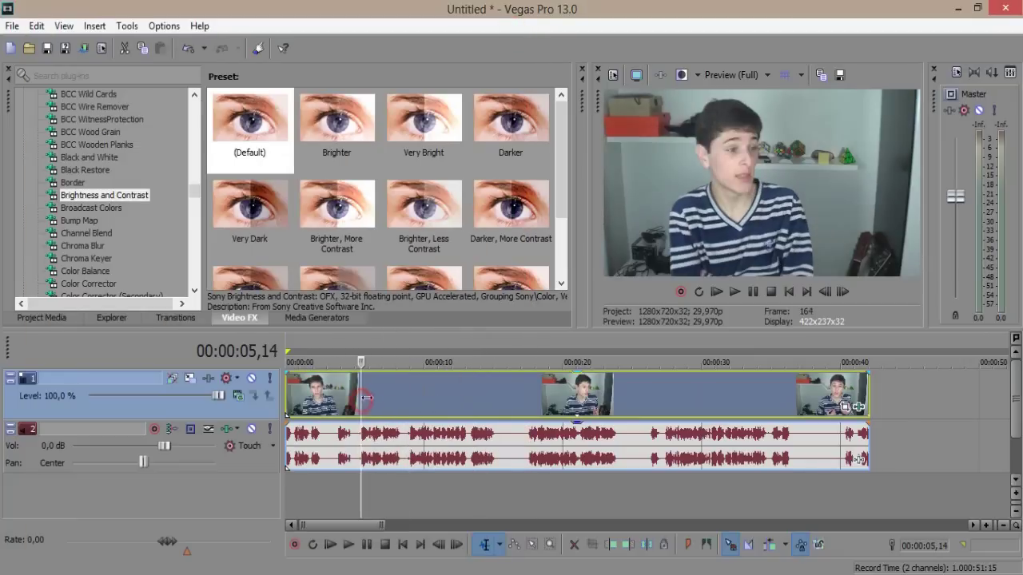
pyautogui.click(396, 396)
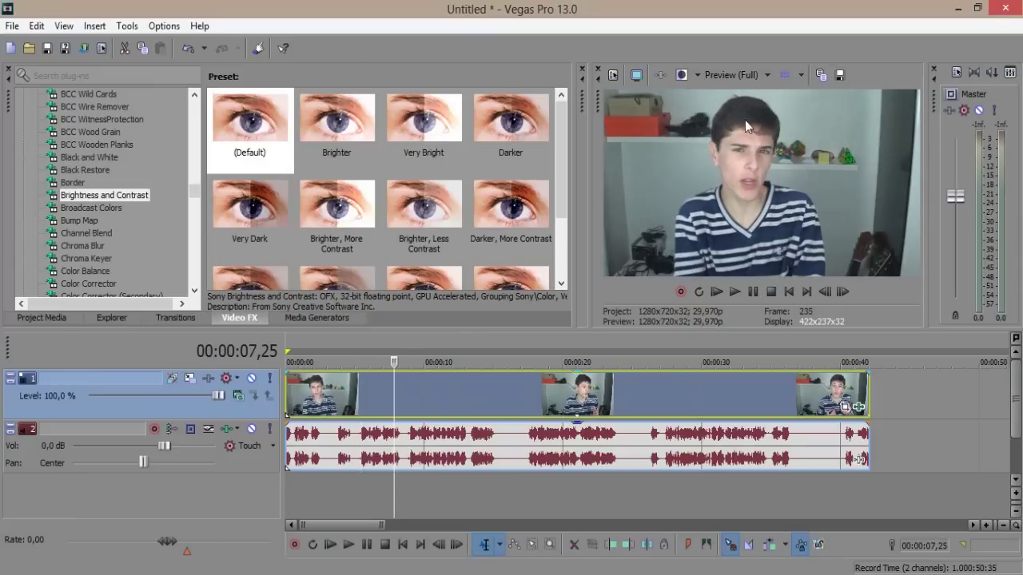
# Step: Open the clip's Brightness and Contrast effect settings and set the brightness to 0,015
pyautogui.click(859, 407)
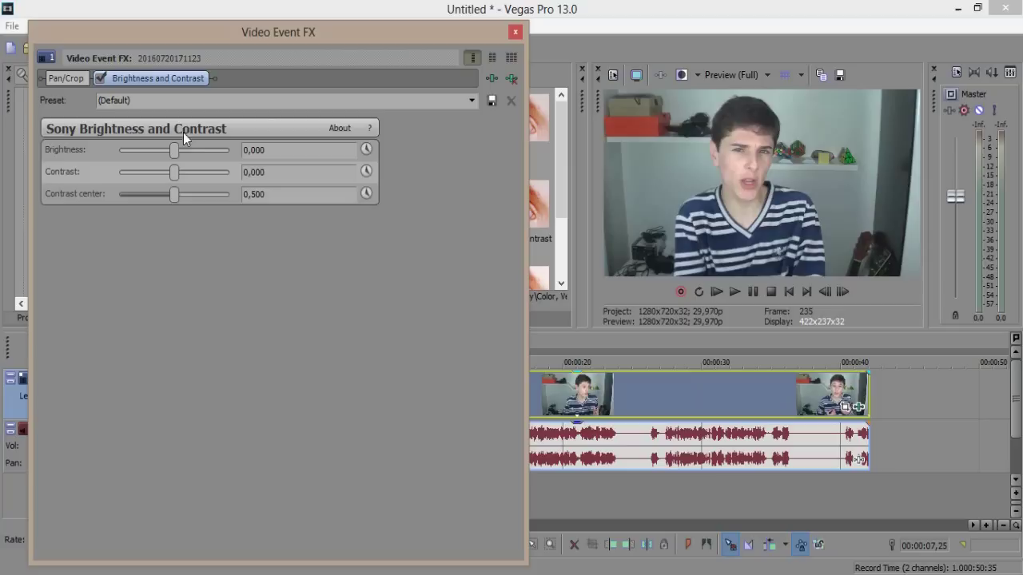
pyautogui.moveTo(175, 152)
pyautogui.mouseDown()
pyautogui.moveTo(243, 157)
pyautogui.moveTo(80, 149)
pyautogui.moveTo(225, 168)
pyautogui.moveTo(210, 155)
pyautogui.moveTo(179, 160)
pyautogui.mouseUp()
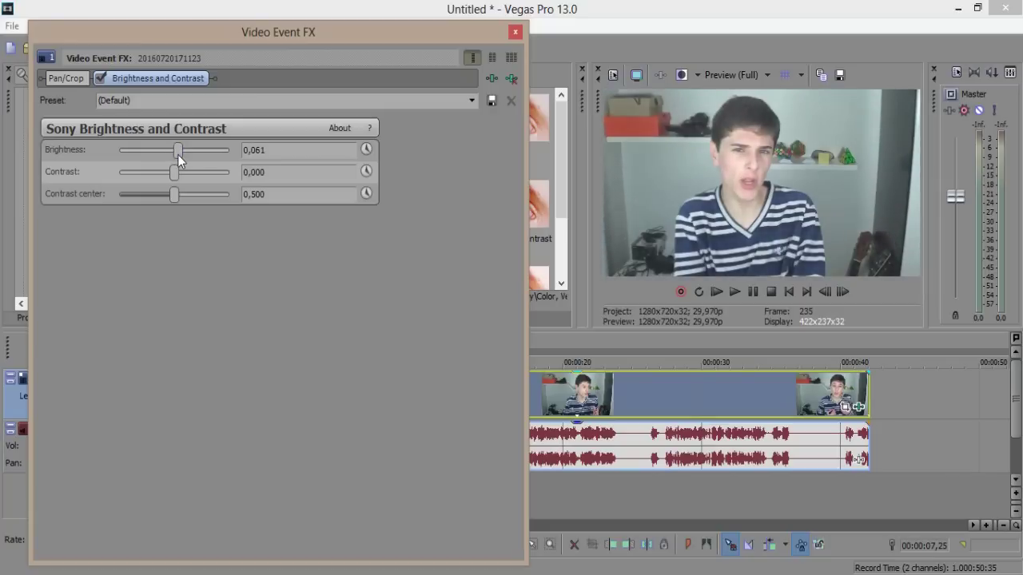
pyautogui.click(290, 149)
pyautogui.press('BackSpace')
pyautogui.press('Return')
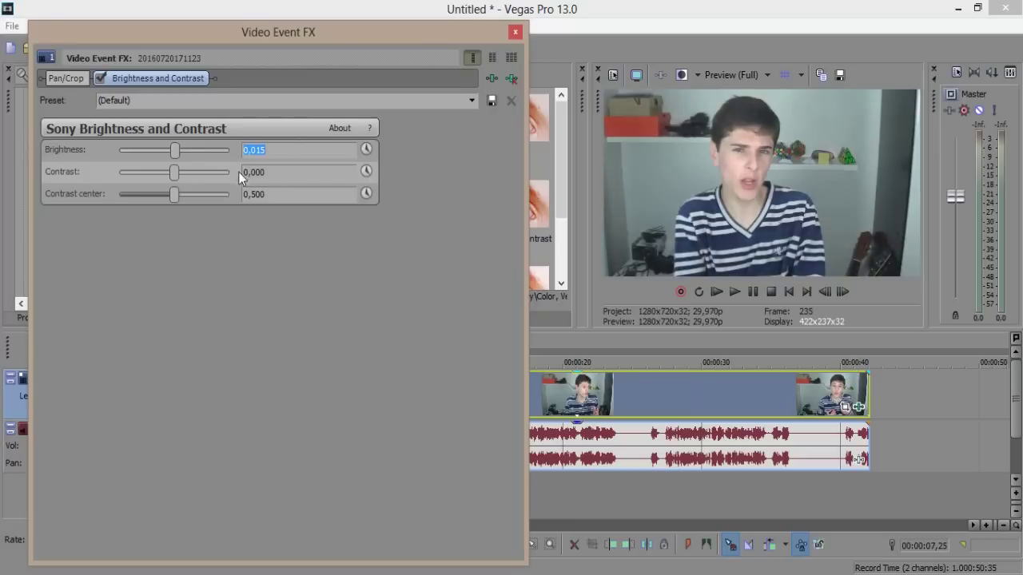
pyautogui.click(279, 150)
# Step: Compare the preview with the Brightness and Contrast effect switched off and on
pyautogui.click(101, 78)
pyautogui.click(100, 79)
pyautogui.click(99, 81)
# Step: Try different contrast strengths for the clip, including 0,211 and 0,293
pyautogui.moveTo(176, 175)
pyautogui.mouseDown()
pyautogui.moveTo(152, 175)
pyautogui.moveTo(206, 175)
pyautogui.moveTo(168, 177)
pyautogui.moveTo(188, 181)
pyautogui.mouseUp()
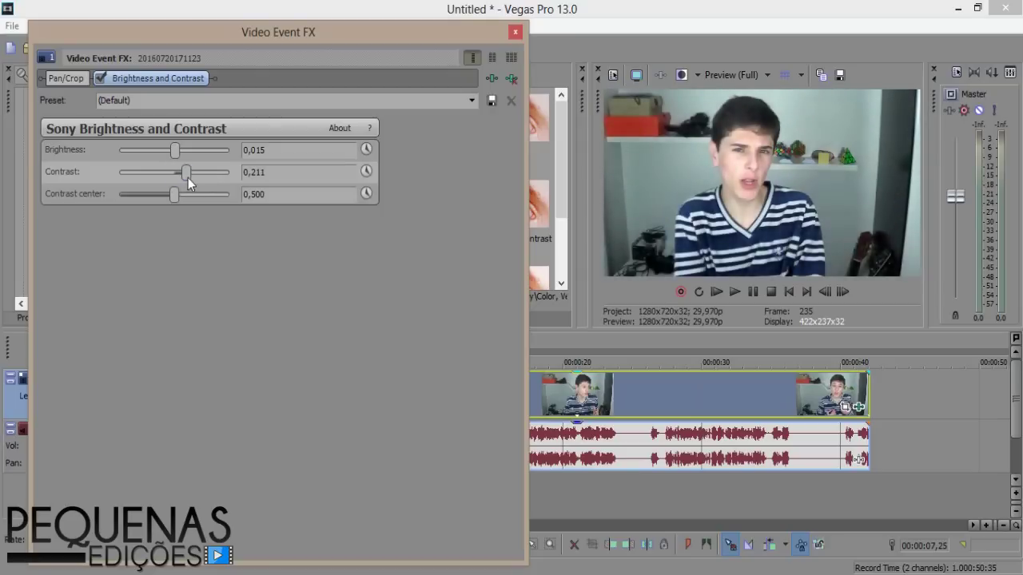
pyautogui.click(648, 254)
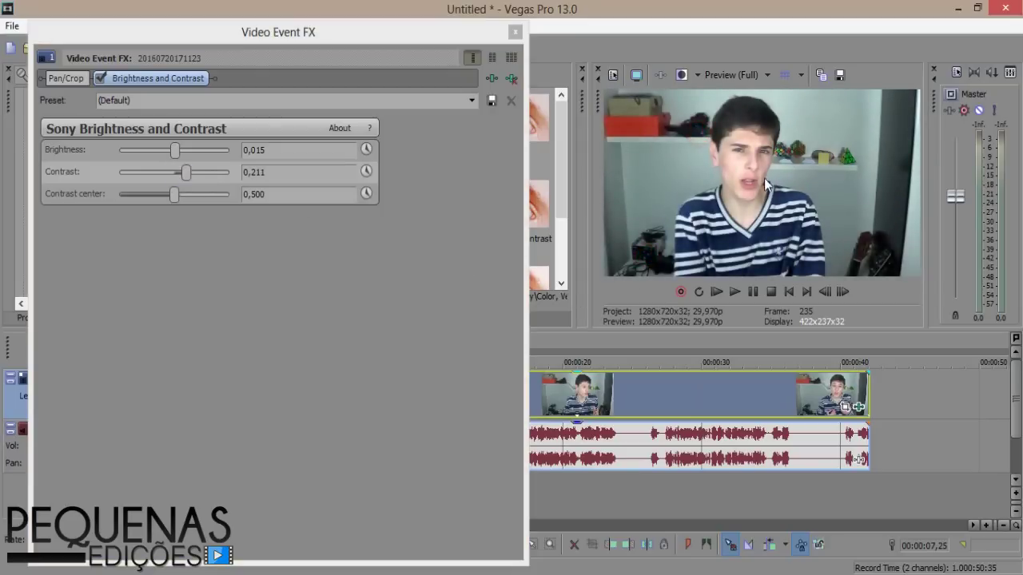
pyautogui.moveTo(186, 172)
pyautogui.mouseDown()
pyautogui.moveTo(202, 170)
pyautogui.moveTo(189, 178)
pyautogui.mouseUp()
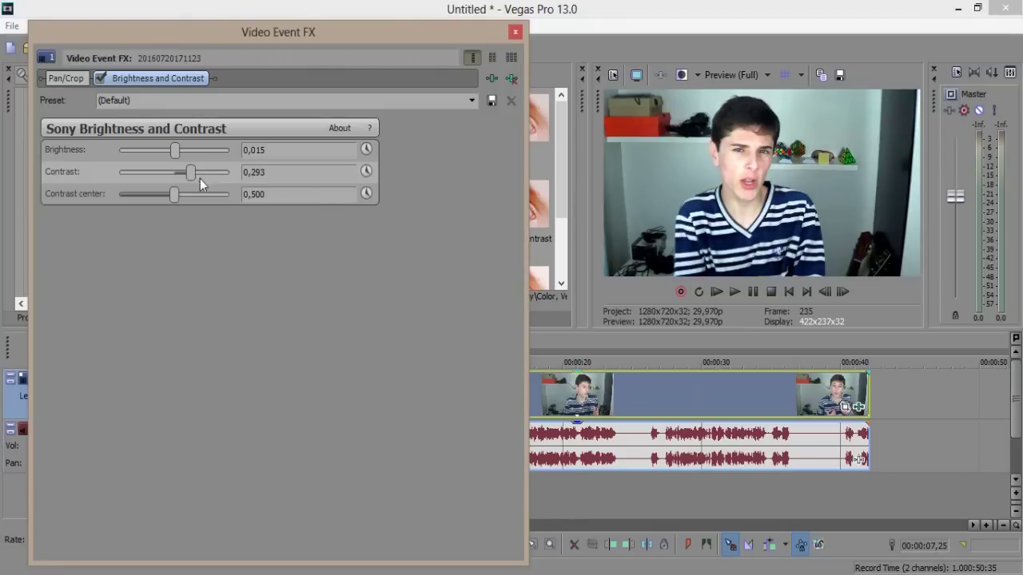
pyautogui.doubleClick(271, 173)
pyautogui.write('040')
pyautogui.press('Return')
pyautogui.moveTo(179, 180); pyautogui.dragTo(185, 180)
pyautogui.scroll(-8, 183, 175)
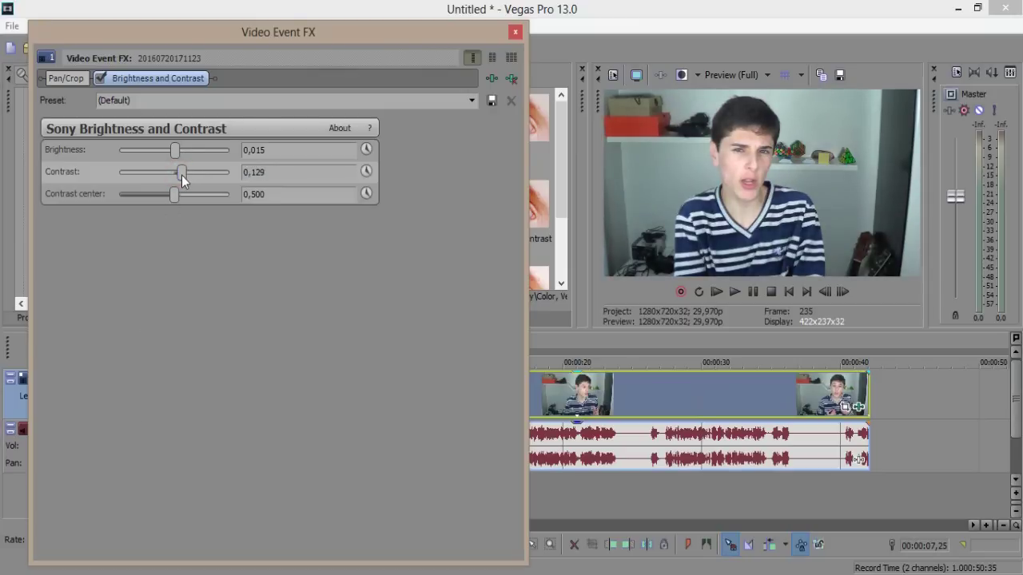
# Step: Set the contrast of the Brightness and Contrast effect to 0,030
pyautogui.click(332, 177)
pyautogui.press('BackSpace')
pyautogui.press('BackSpace')
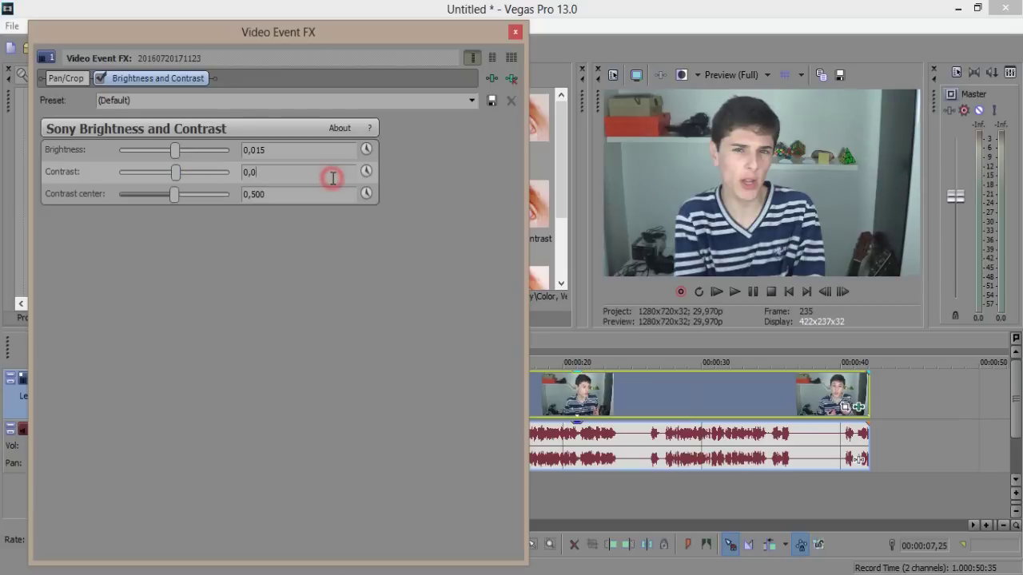
# Step: Compare the adjusted image with the original using the effect bypass and the split-screen preview, and close the effect window
pyautogui.click(102, 77)
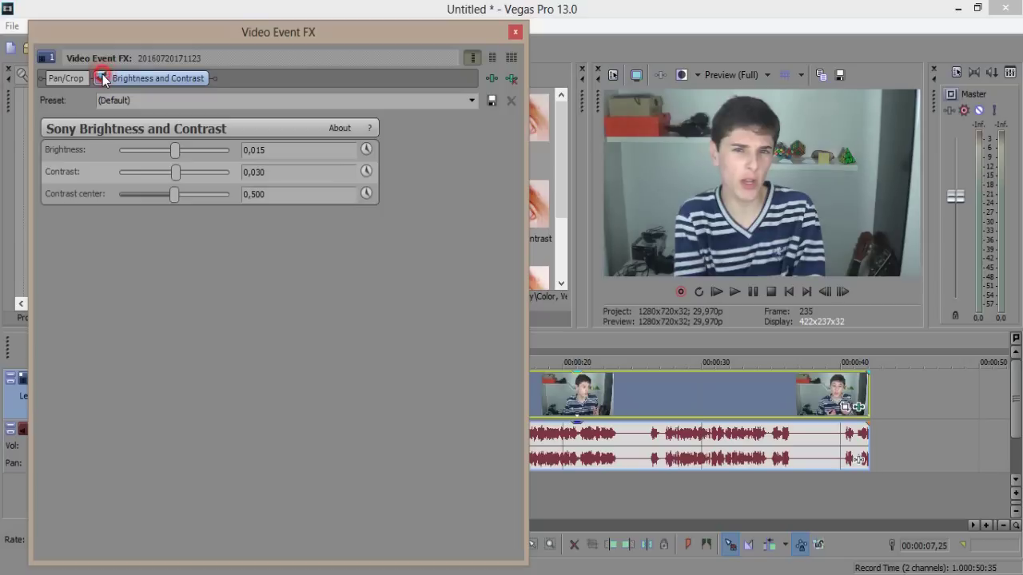
pyautogui.click(681, 75)
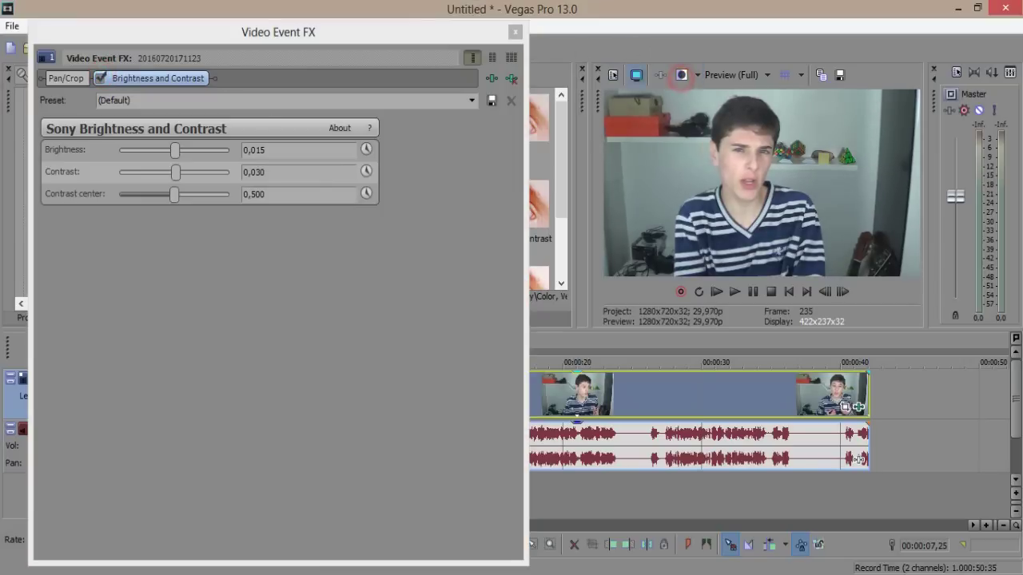
pyautogui.click(99, 78)
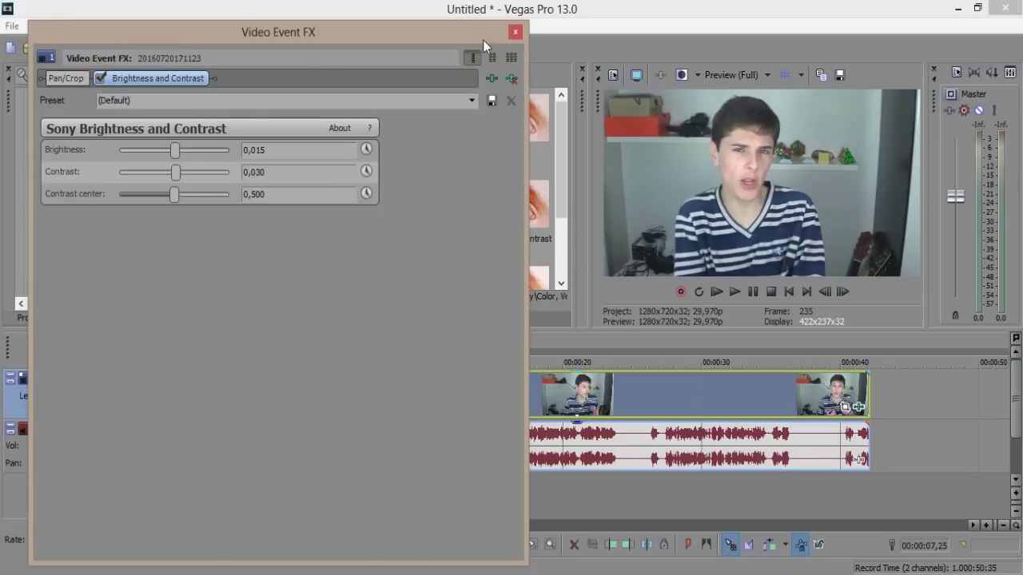
pyautogui.click(513, 34)
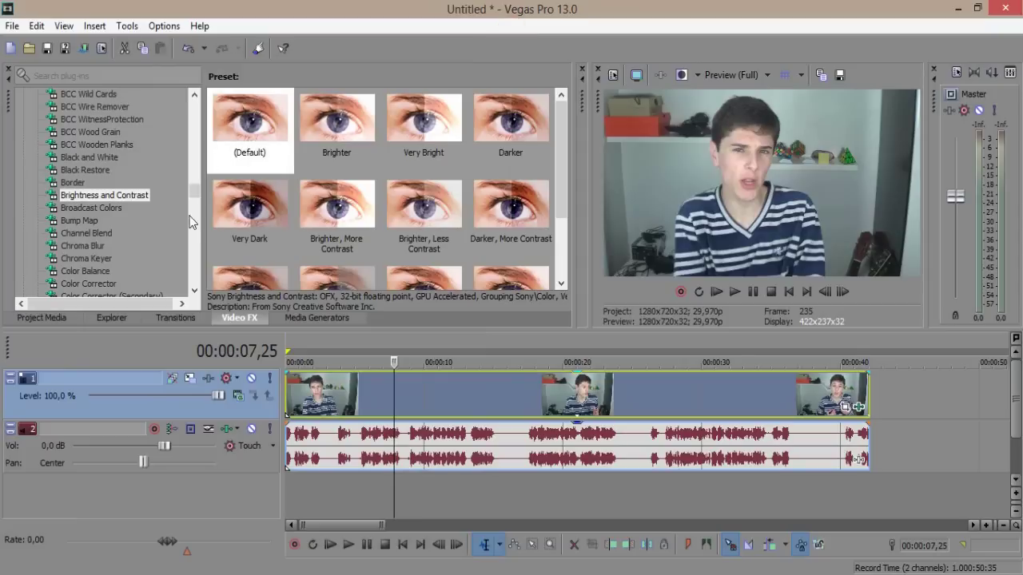
# Step: Add the default Color Corrector effect to the talking-head clip on the video track
pyautogui.moveTo(192, 198); pyautogui.dragTo(193, 201)
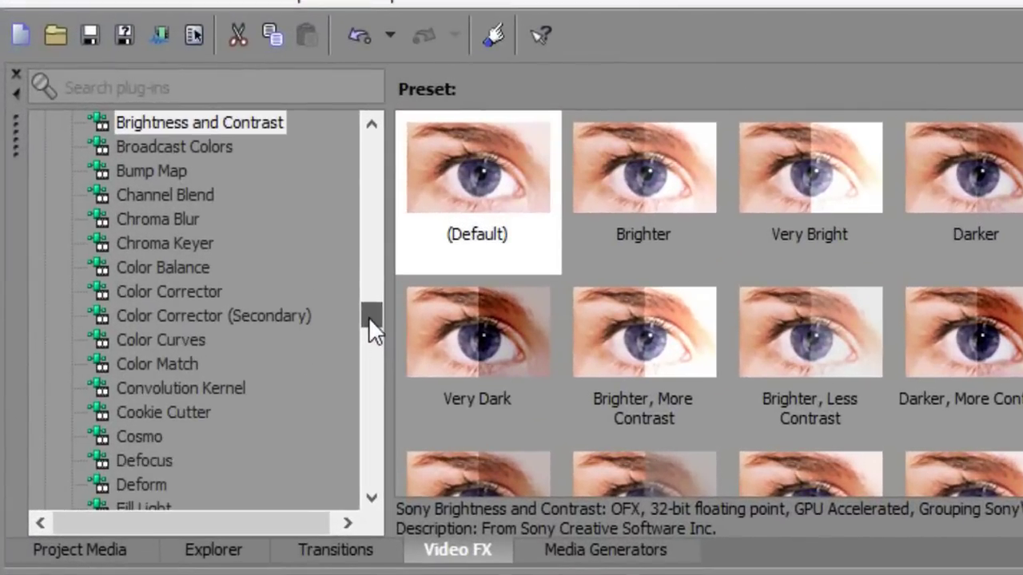
pyautogui.click(145, 290)
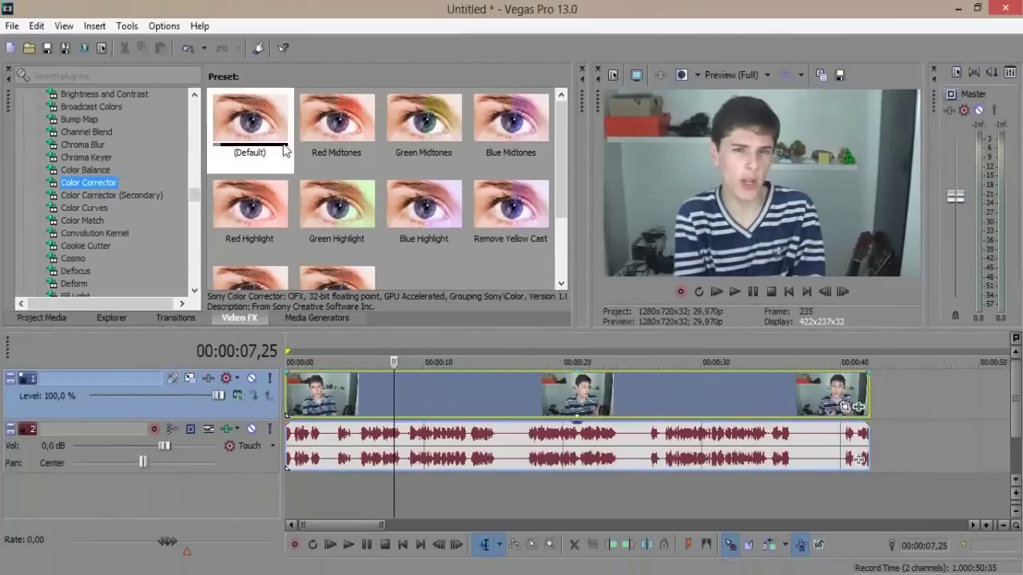
pyautogui.click(481, 266)
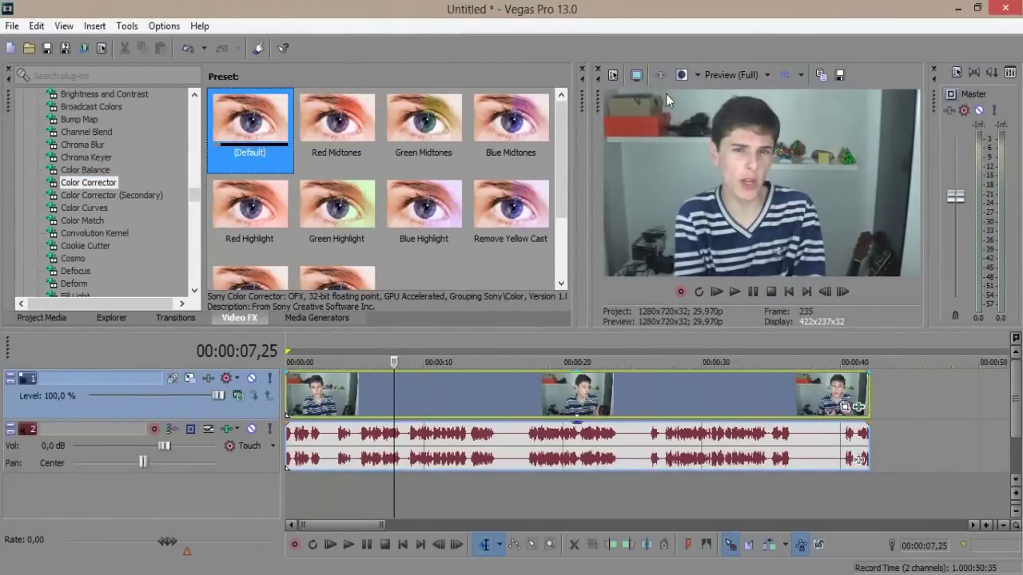
pyautogui.moveTo(230, 118); pyautogui.dragTo(398, 383)
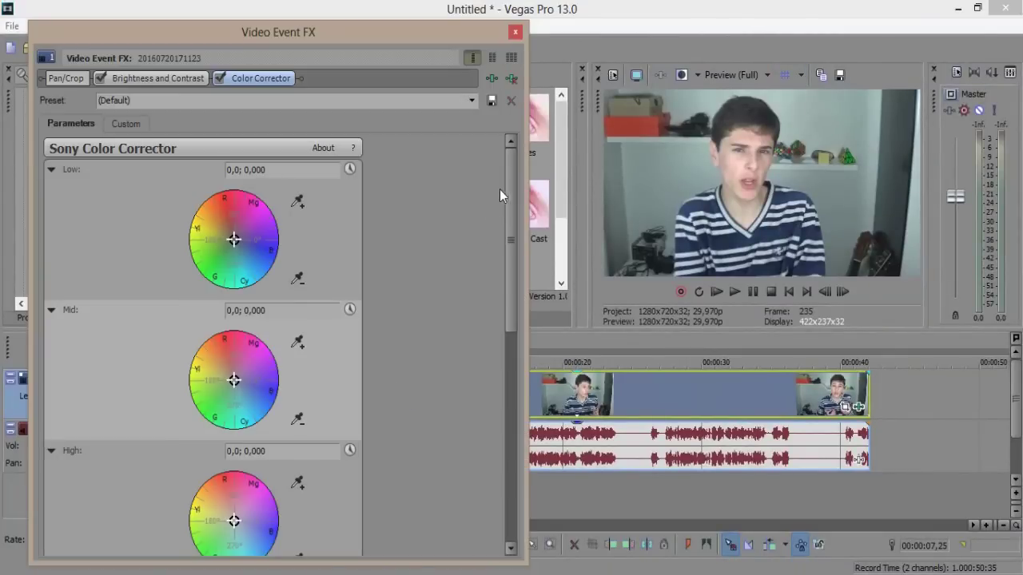
pyautogui.moveTo(314, 36); pyautogui.dragTo(318, 16)
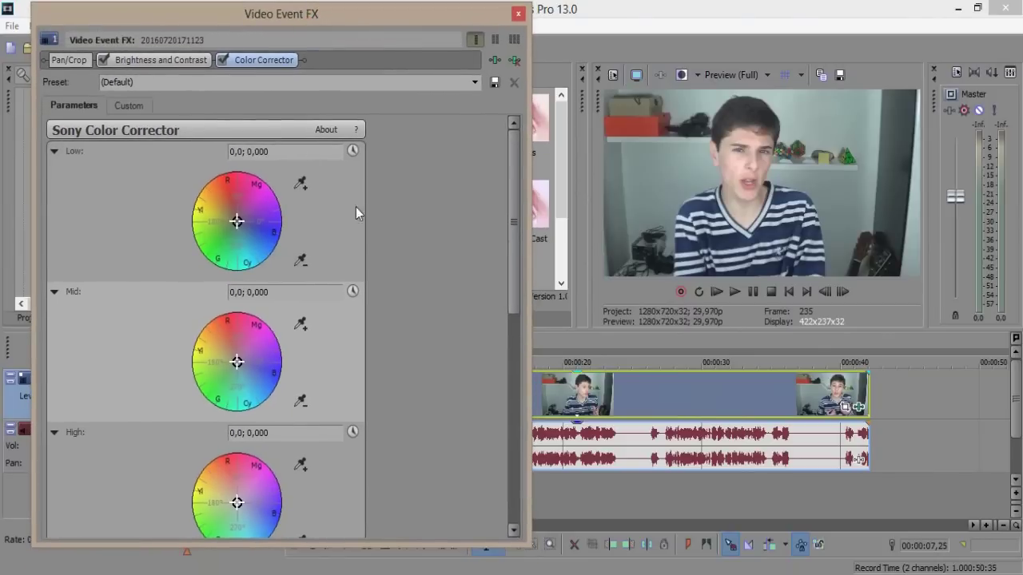
# Step: Try Color Corrector saturations of 3,000 and 0,633 on the clip, and reset the saturation to 1,000
pyautogui.moveTo(519, 161); pyautogui.dragTo(505, 489)
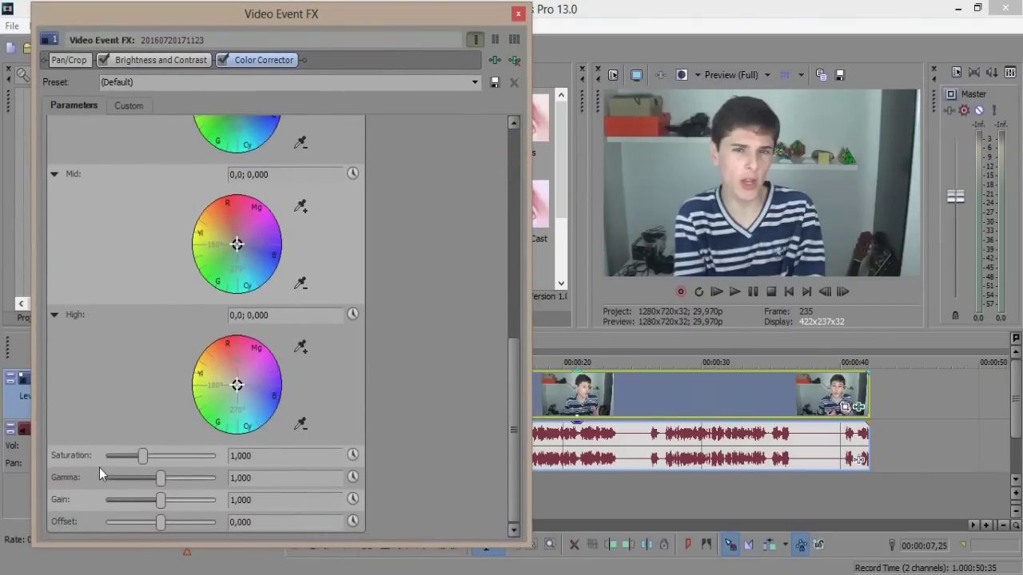
pyautogui.doubleClick(271, 457)
pyautogui.moveTo(139, 457); pyautogui.dragTo(236, 463)
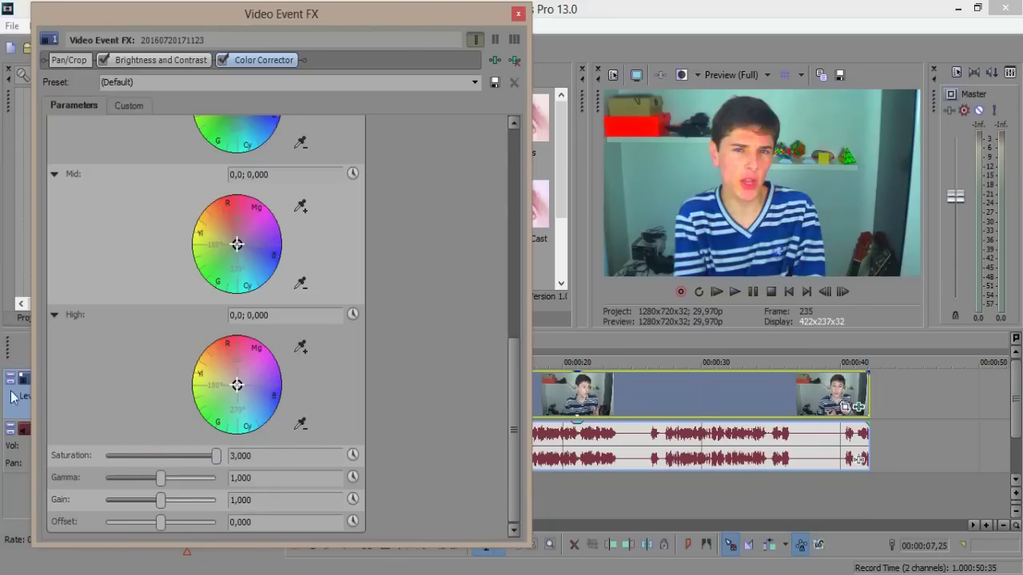
pyautogui.moveTo(215, 460); pyautogui.dragTo(130, 458)
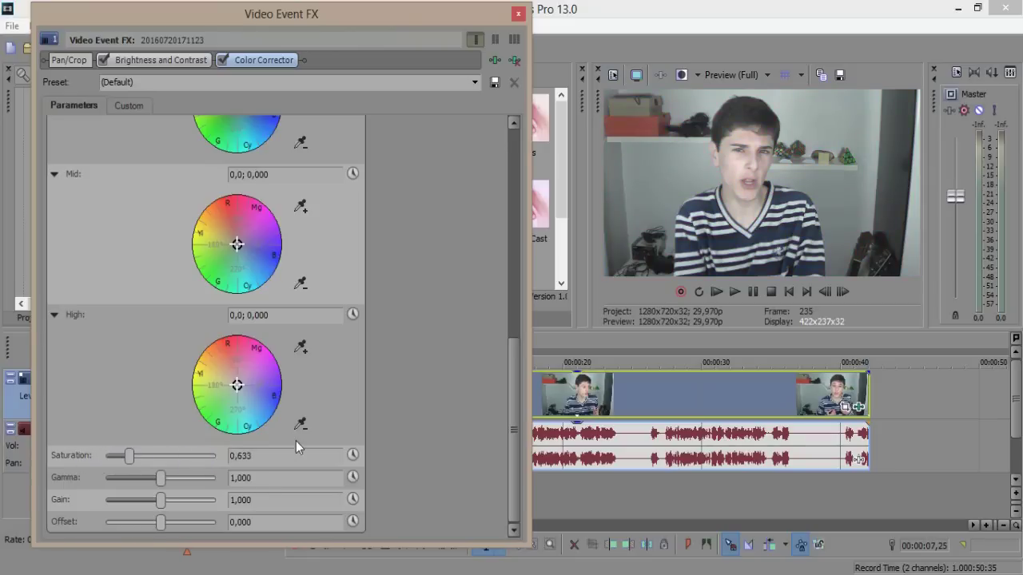
pyautogui.hotkey('ctrl', 'a')
pyautogui.write('1')
pyautogui.press('Return')
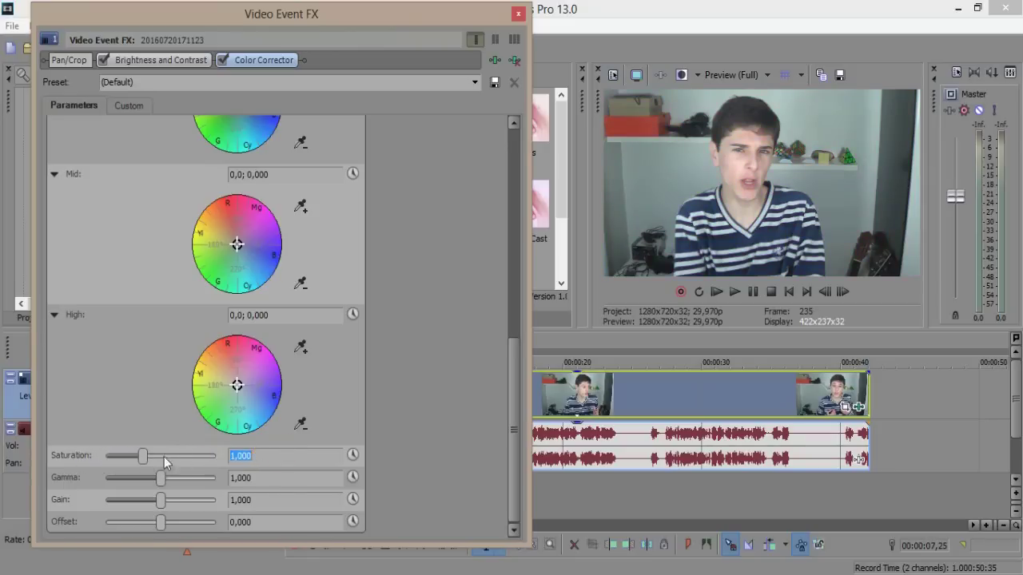
# Step: Set the Color Corrector saturation to 1,180, checking the result against the bypassed effect
pyautogui.moveTo(144, 461); pyautogui.dragTo(153, 464)
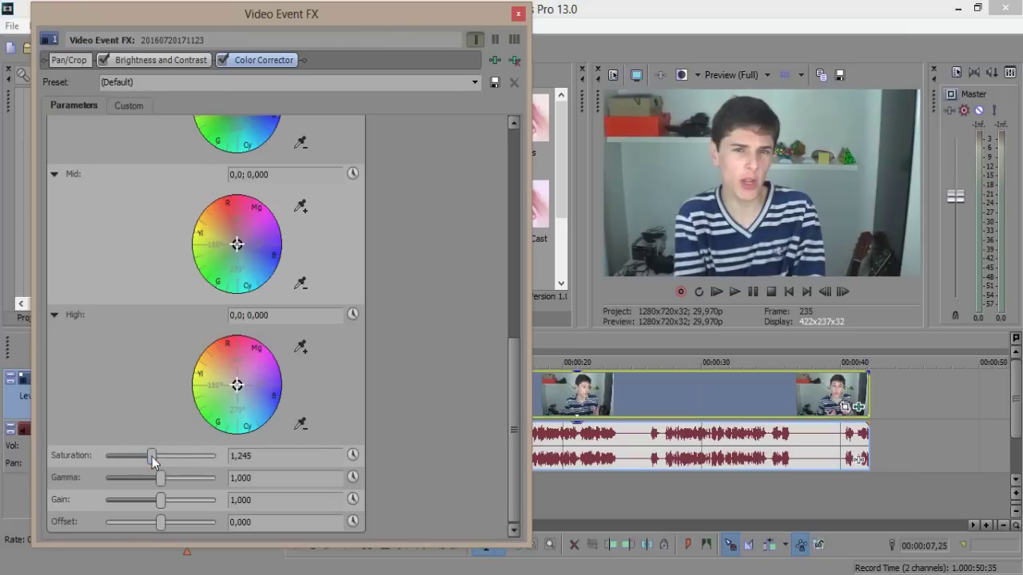
pyautogui.doubleClick(251, 455)
pyautogui.write('1,180')
pyautogui.press('Return')
pyautogui.click(225, 60)
pyautogui.click(723, 163)
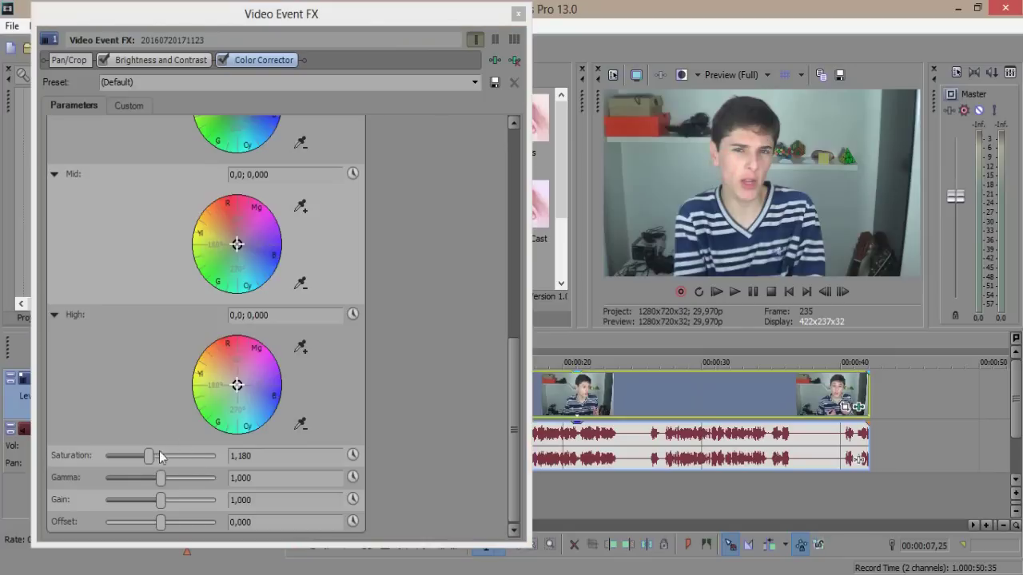
pyautogui.moveTo(149, 454); pyautogui.dragTo(147, 458)
pyautogui.click(263, 453)
pyautogui.write('1,1')
pyautogui.press('Return')
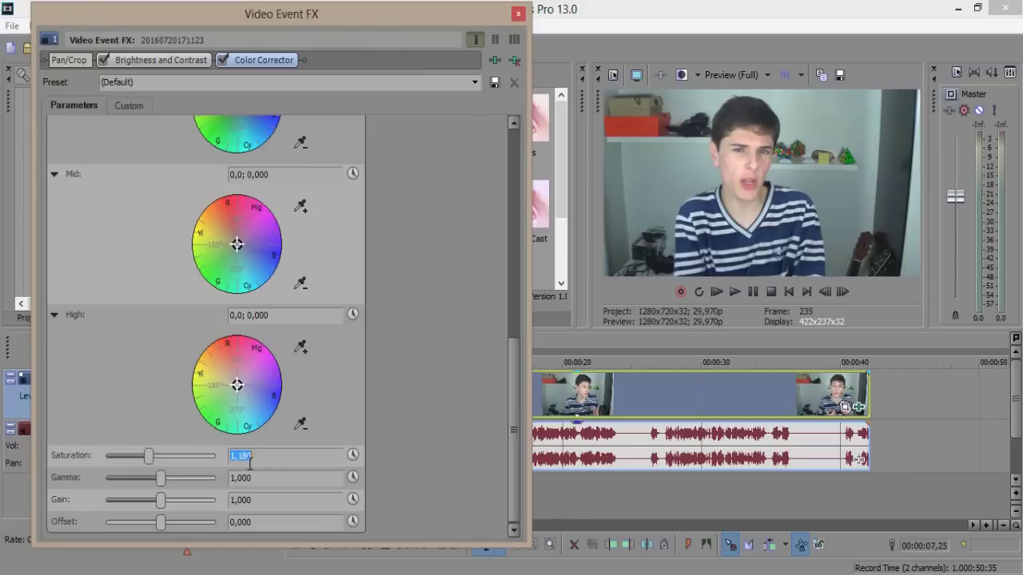
# Step: Compare the clip with the Color Corrector off and on, close the effect window, and check the split-screen preview
pyautogui.click(223, 60)
pyautogui.click(223, 60)
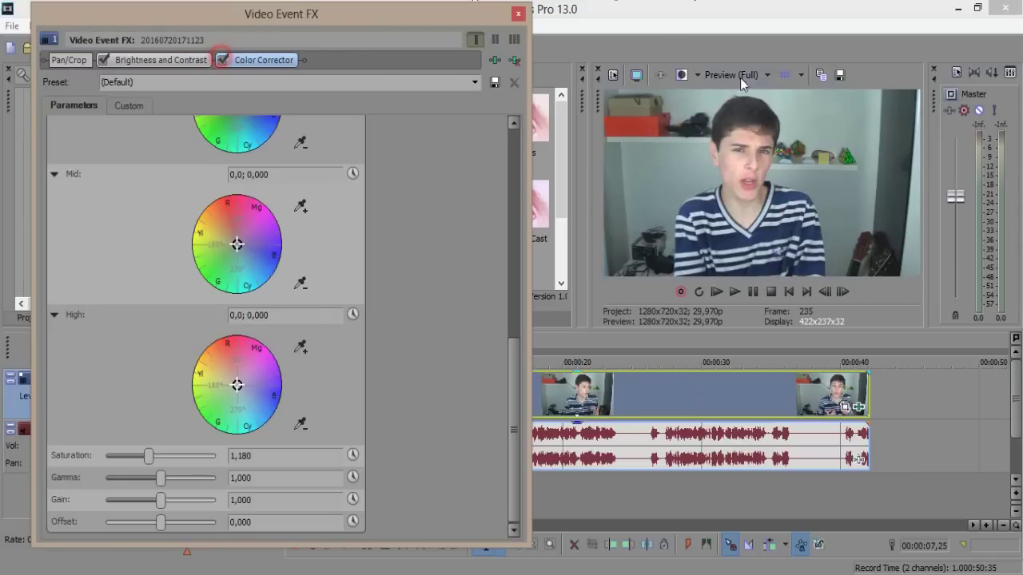
pyautogui.click(518, 13)
pyautogui.click(681, 74)
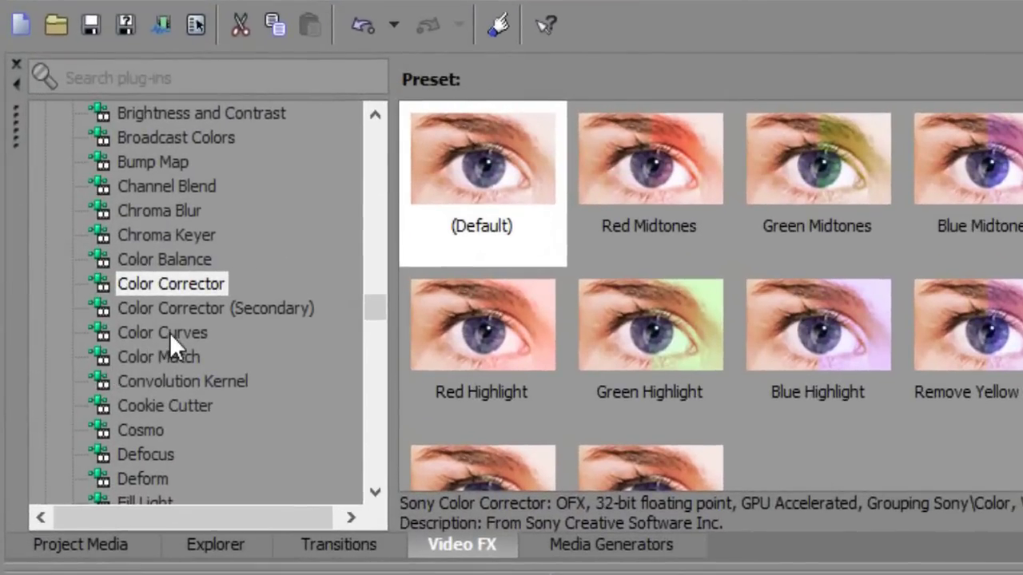
# Step: Add the default Color Curves effect to the clip on the video track
pyautogui.click(169, 332)
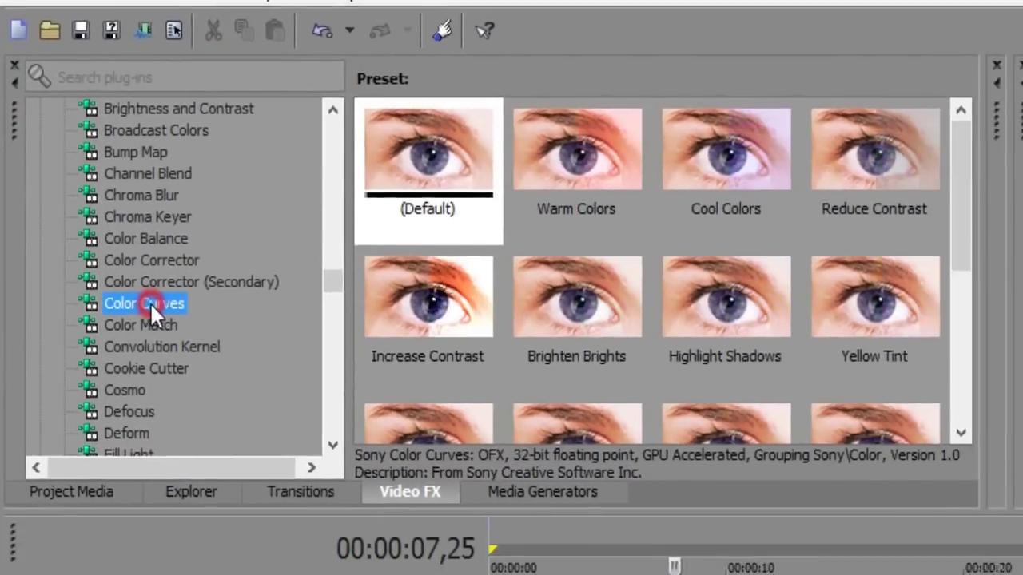
pyautogui.click(478, 208)
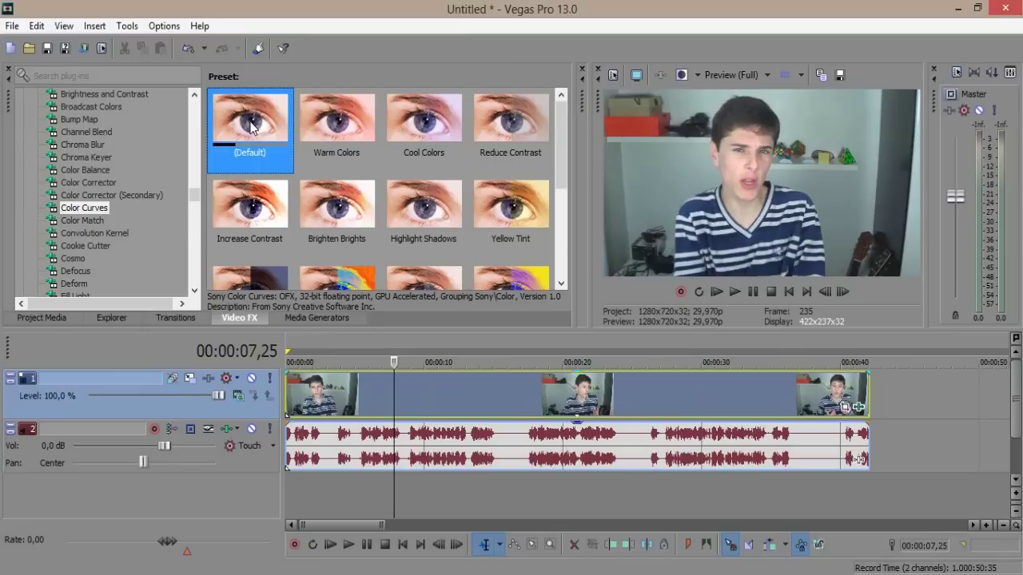
pyautogui.moveTo(252, 125); pyautogui.dragTo(266, 168)
pyautogui.click(681, 74)
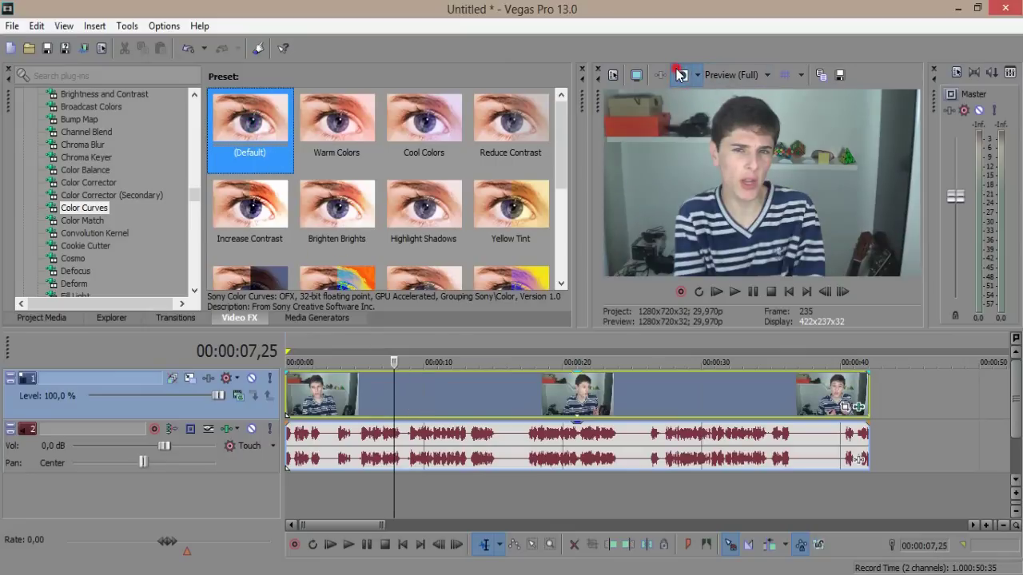
pyautogui.moveTo(214, 108); pyautogui.dragTo(411, 385)
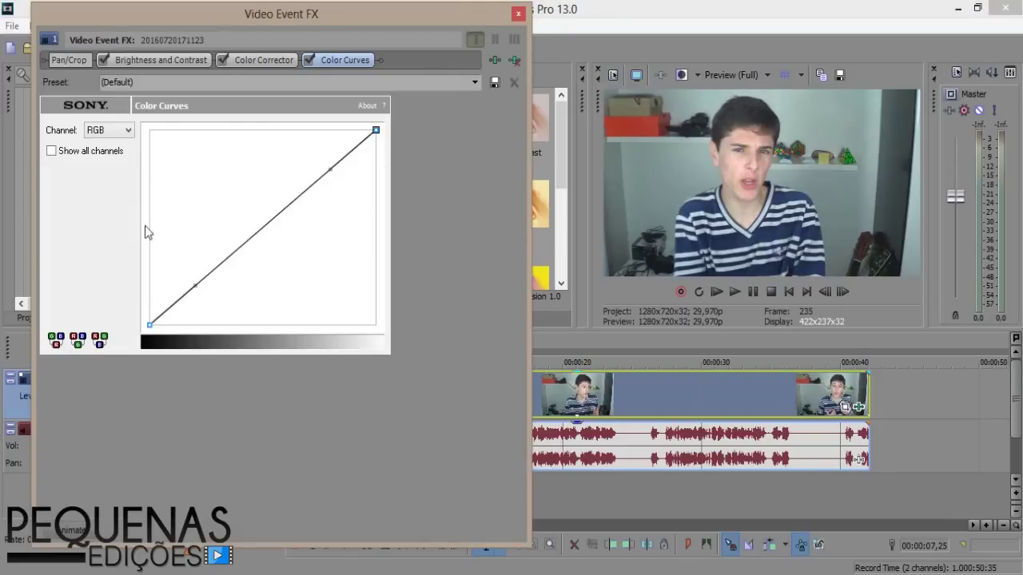
# Step: Adjust the RGB color curve by moving the upper point's handle to the curve's centre and the lower handle close to the shadow endpoint
pyautogui.click(110, 131)
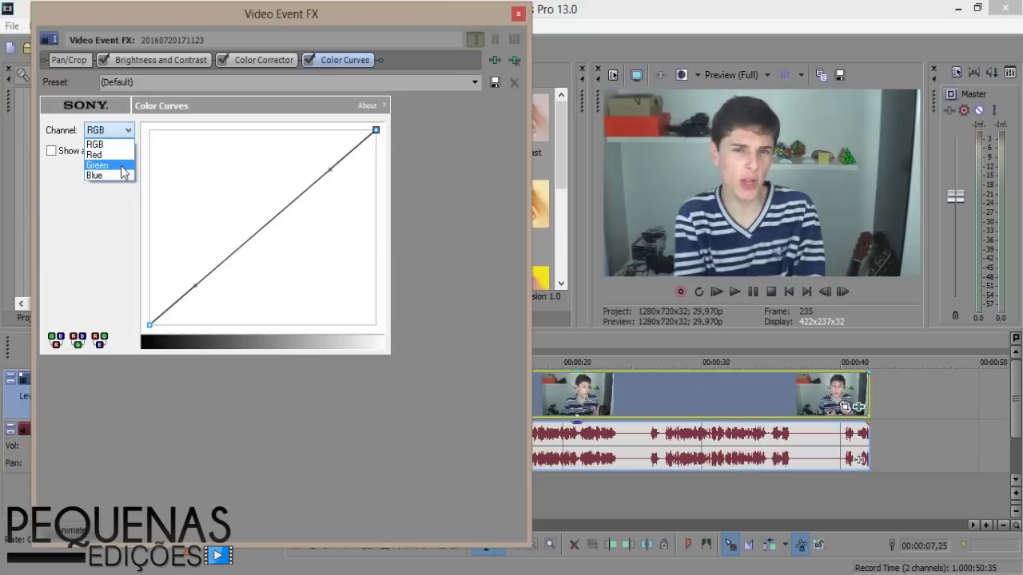
pyautogui.click(112, 135)
pyautogui.click(133, 335)
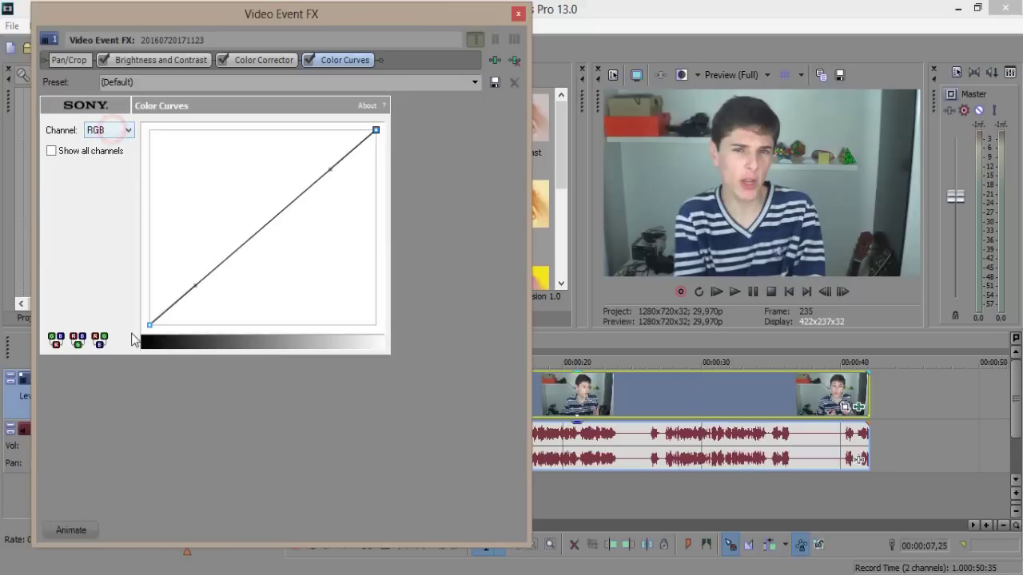
pyautogui.click(377, 345)
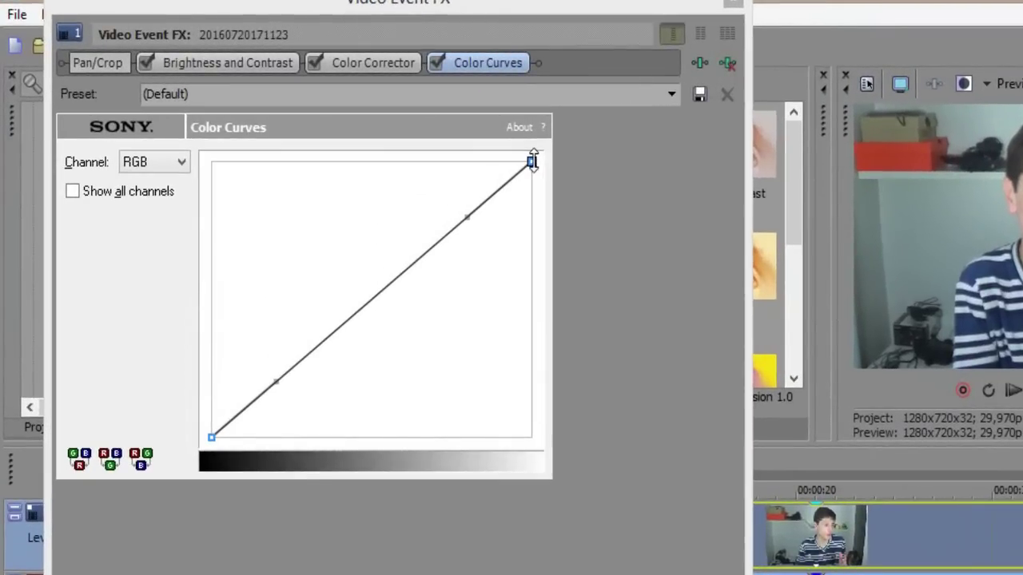
pyautogui.click(532, 161)
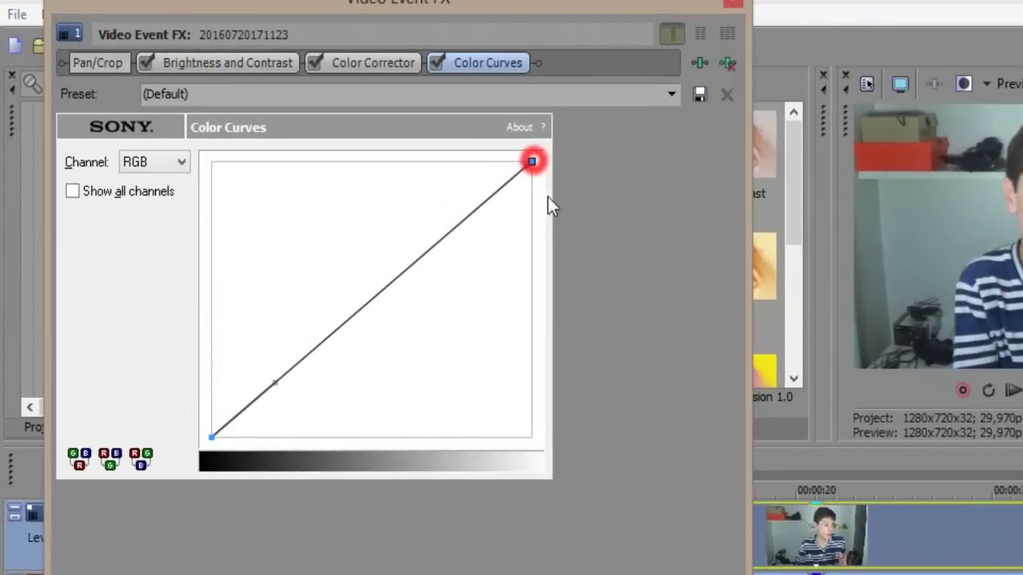
pyautogui.click(513, 169)
pyautogui.moveTo(487, 212); pyautogui.dragTo(292, 225)
pyautogui.moveTo(223, 185); pyautogui.dragTo(262, 226)
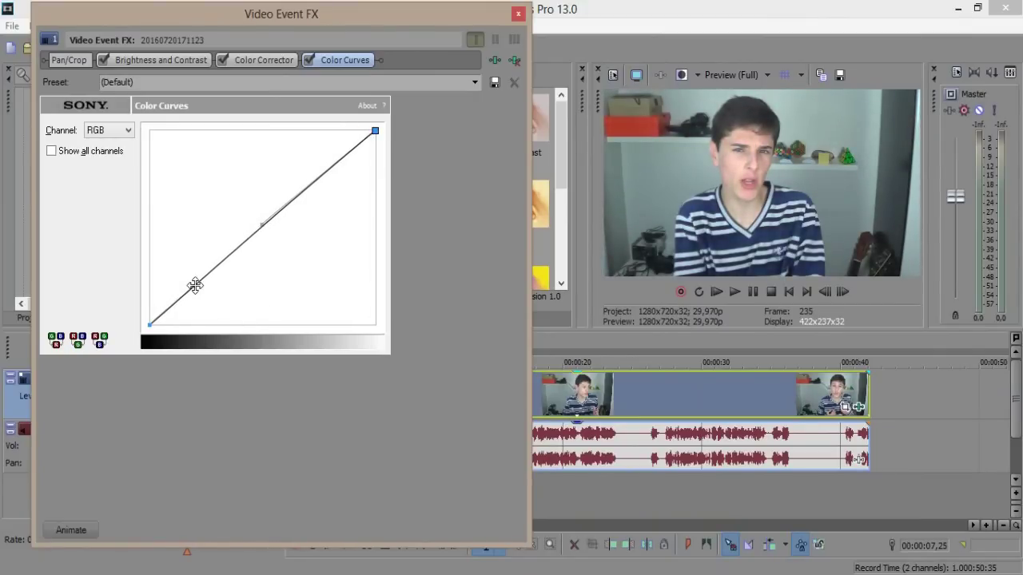
pyautogui.moveTo(193, 290)
pyautogui.mouseDown()
pyautogui.moveTo(160, 292)
pyautogui.moveTo(189, 294)
pyautogui.moveTo(4, 221)
pyautogui.moveTo(3, 322)
pyautogui.mouseUp()
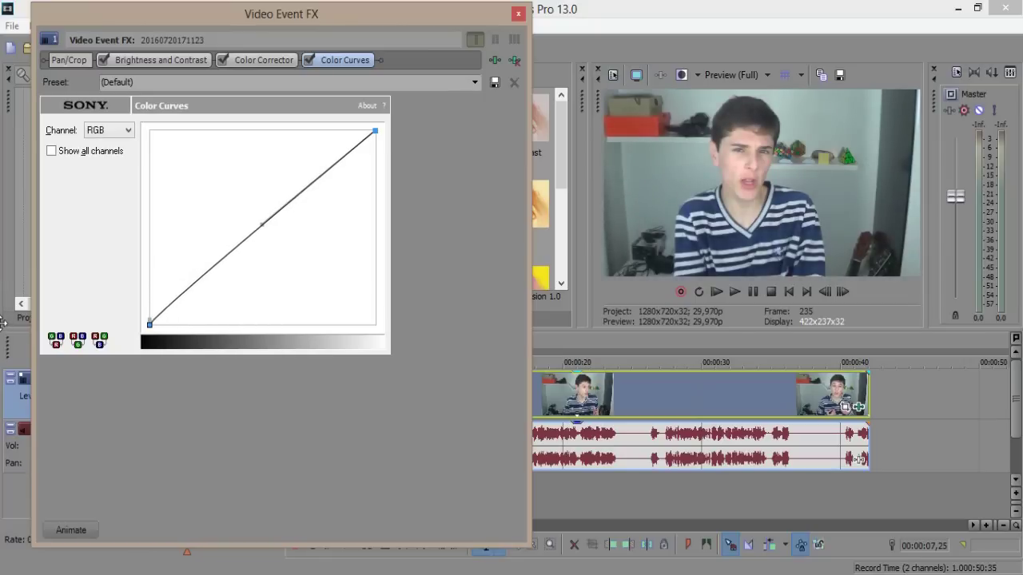
# Step: Compare the preview with the Color Curves effect switched off and on, and close the effect window
pyautogui.click(311, 67)
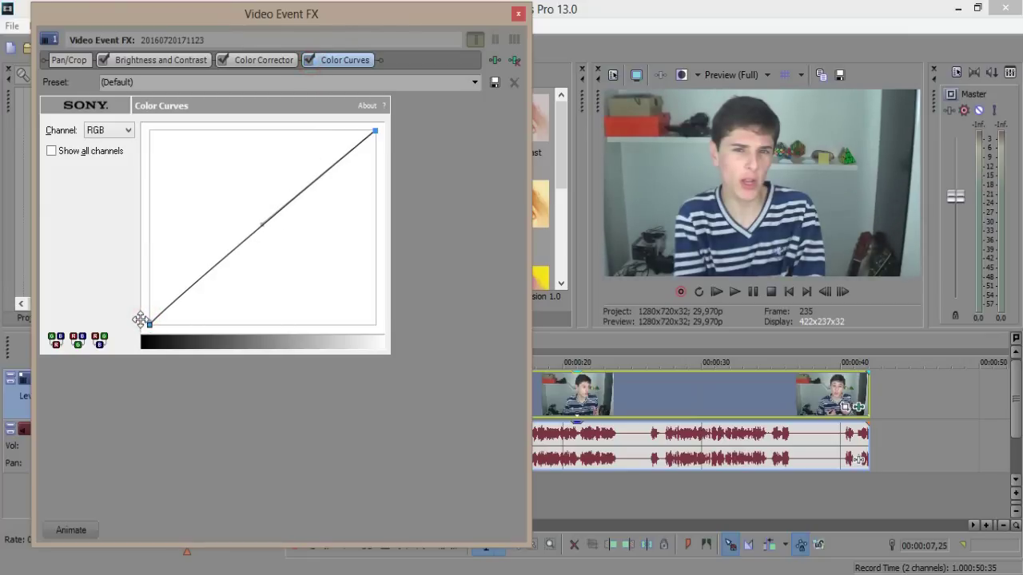
pyautogui.click(310, 62)
pyautogui.click(311, 61)
pyautogui.click(519, 16)
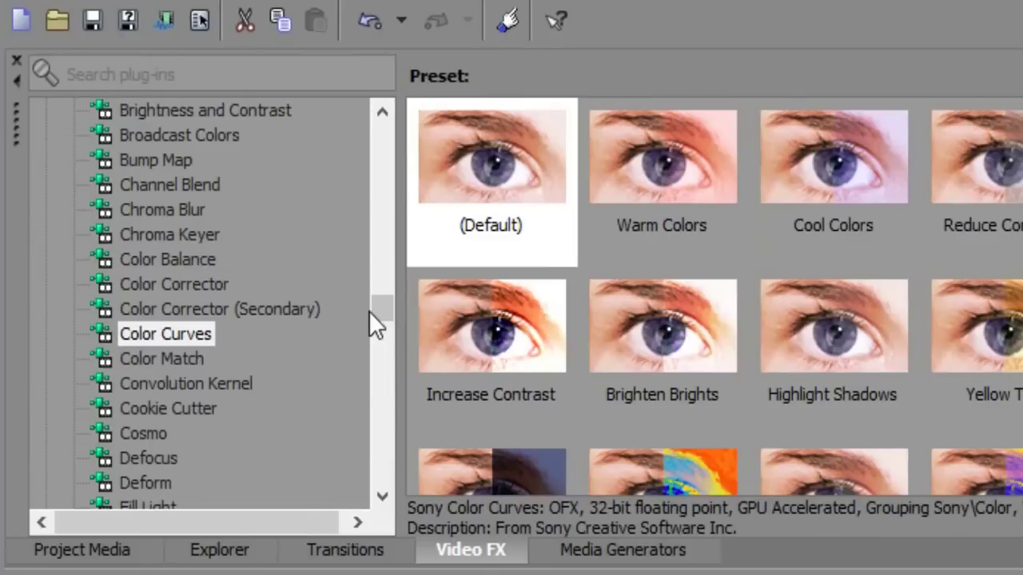
# Step: Find the Neat Video effect among the video plug-ins and select its default preset
pyautogui.moveTo(370, 311); pyautogui.dragTo(368, 341)
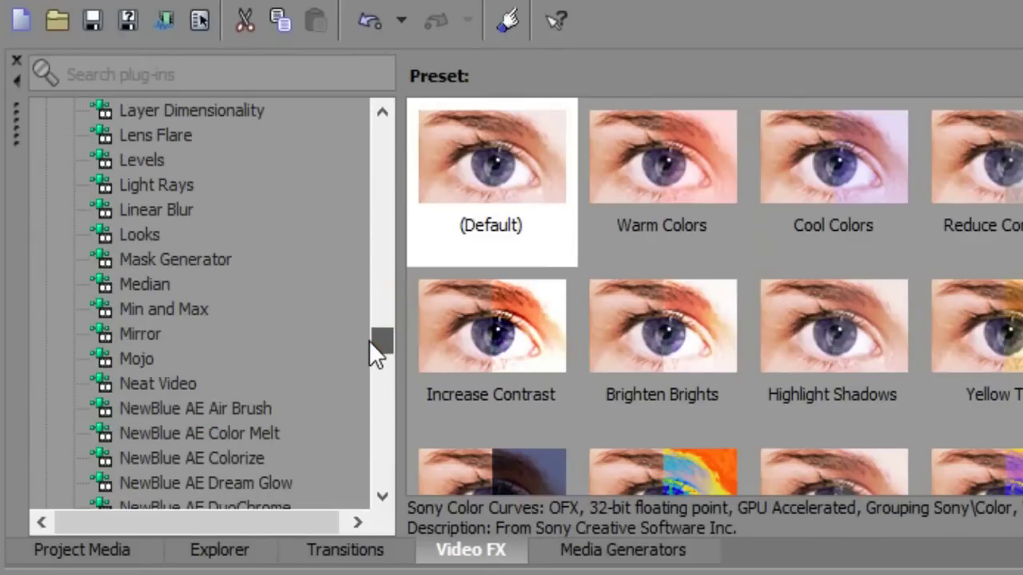
pyautogui.click(160, 385)
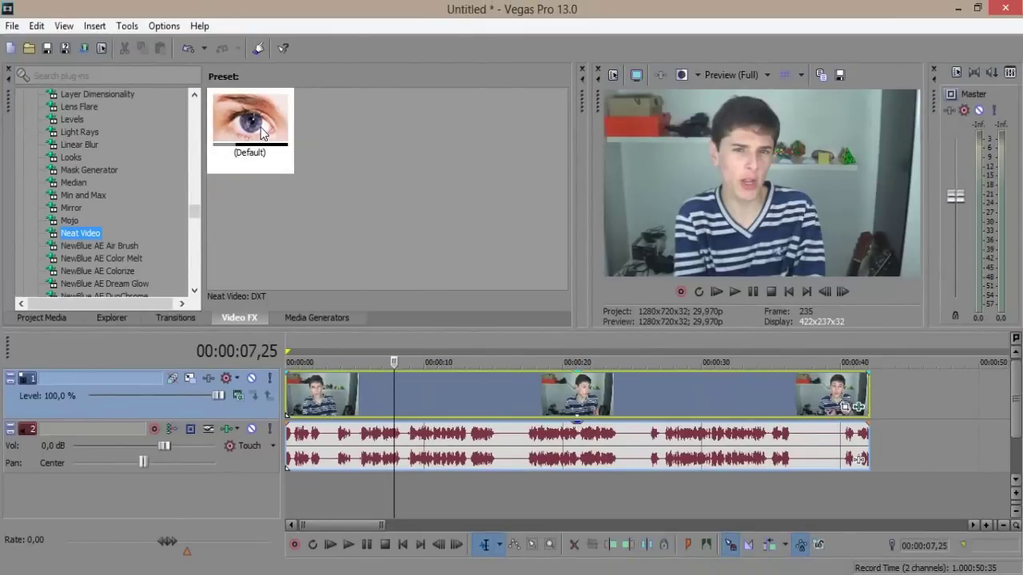
pyautogui.click(262, 131)
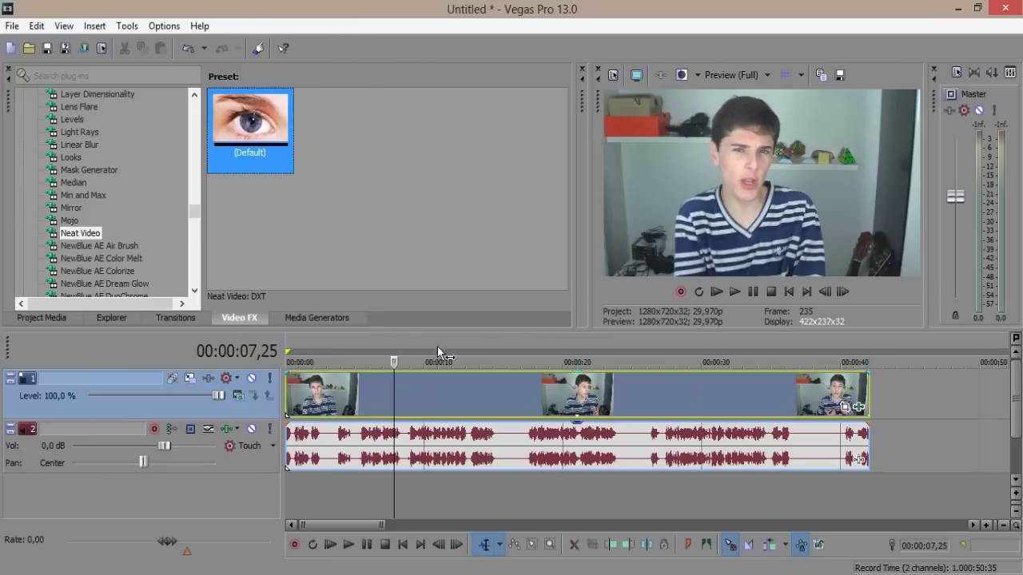
# Step: Crop the clip tightly around the shelf and the face to inspect image noise up close, and remove the resulting crop keyframe
pyautogui.click(845, 410)
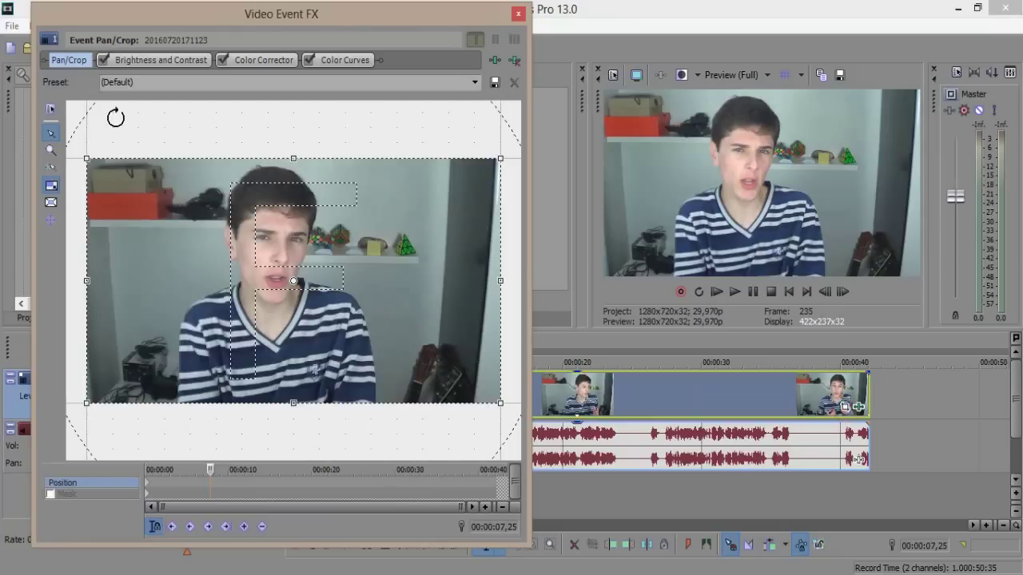
pyautogui.moveTo(87, 158); pyautogui.dragTo(350, 366)
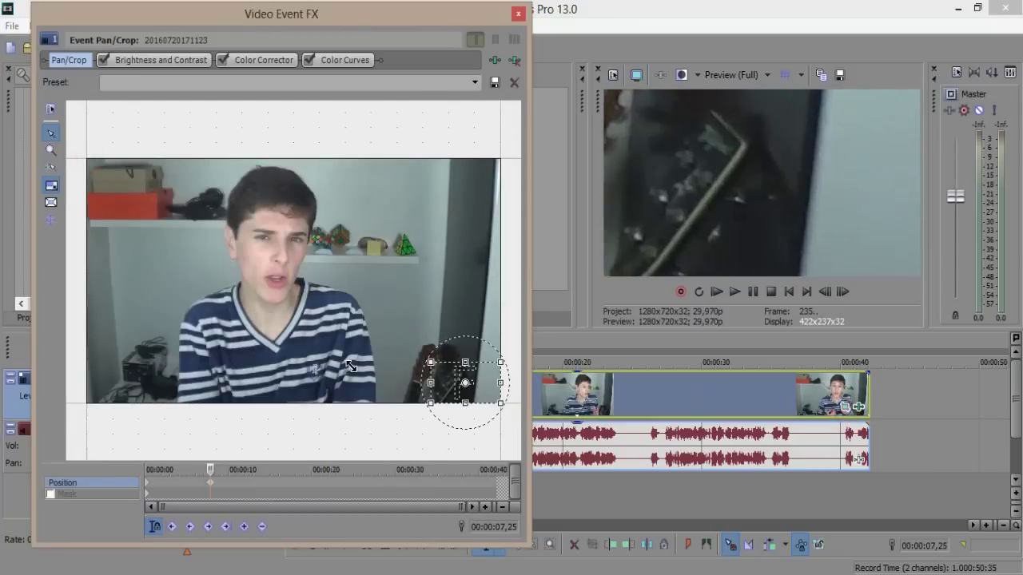
pyautogui.moveTo(439, 376); pyautogui.dragTo(118, 262)
pyautogui.moveTo(197, 296); pyautogui.dragTo(144, 219)
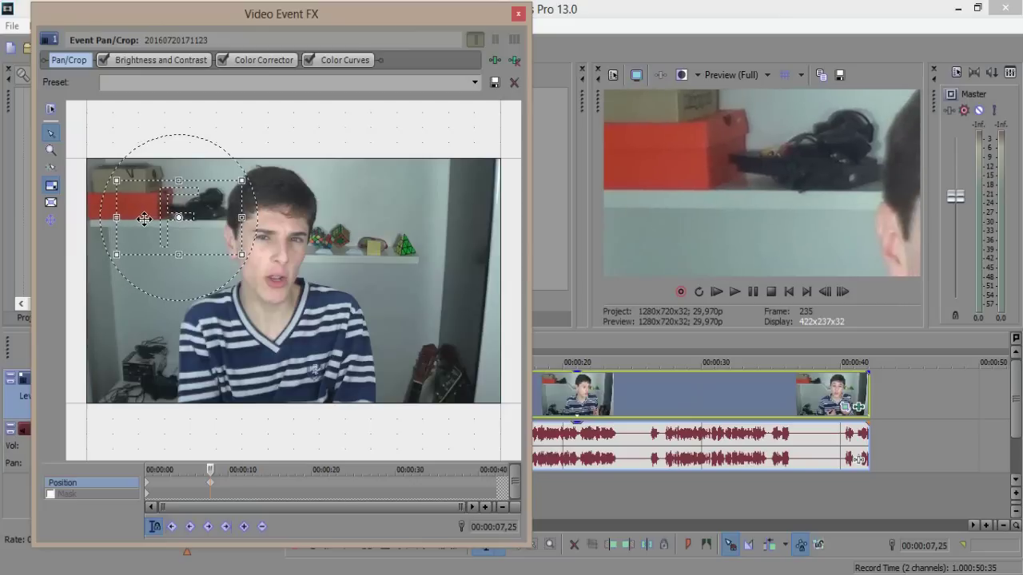
pyautogui.moveTo(118, 183); pyautogui.dragTo(167, 190)
pyautogui.moveTo(178, 231); pyautogui.dragTo(247, 241)
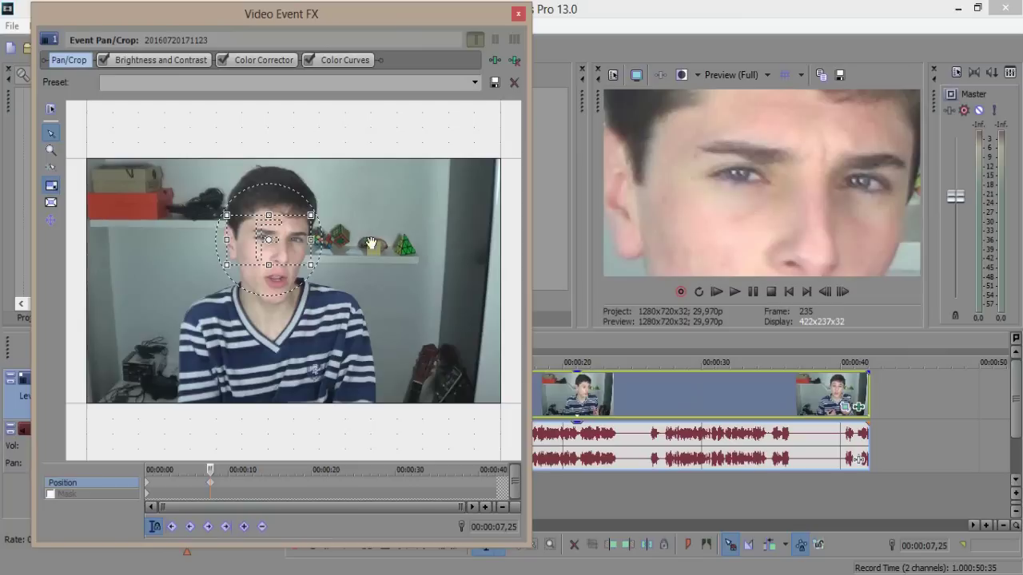
pyautogui.click(214, 485)
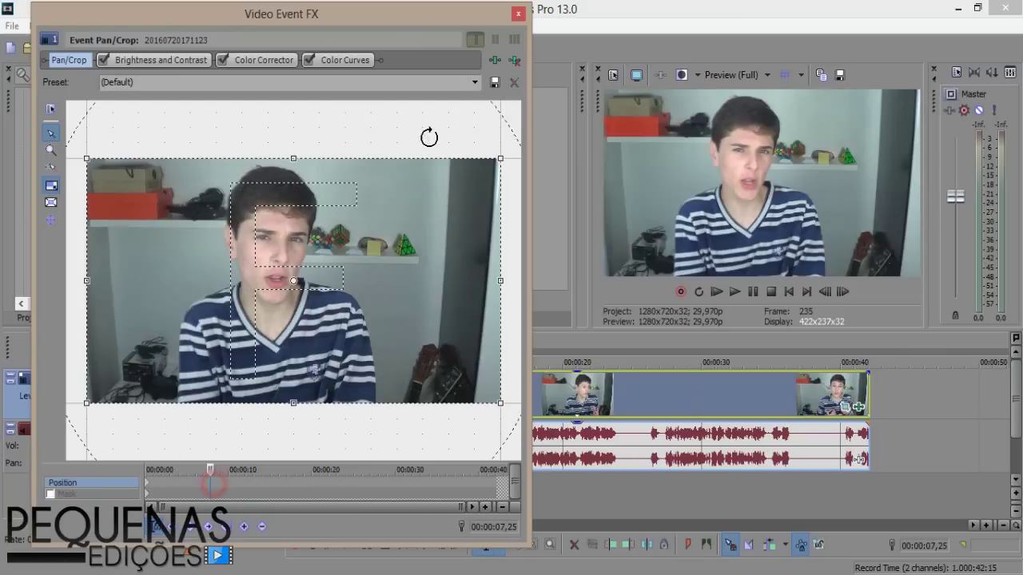
# Step: Close the Pan/Crop window and place the playhead at 00:00:10,00 on the clip
pyautogui.click(518, 12)
pyautogui.click(429, 388)
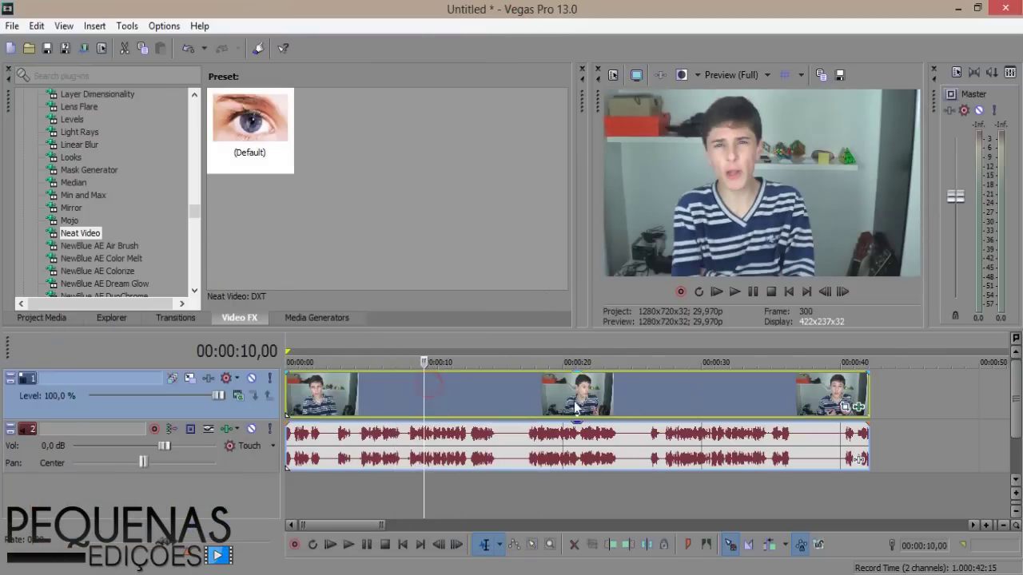
# Step: Move the playhead to the crossed-arms frame around 00:00:18 and apply the default Neat Video preset to the clip
pyautogui.click(476, 404)
pyautogui.click(469, 401)
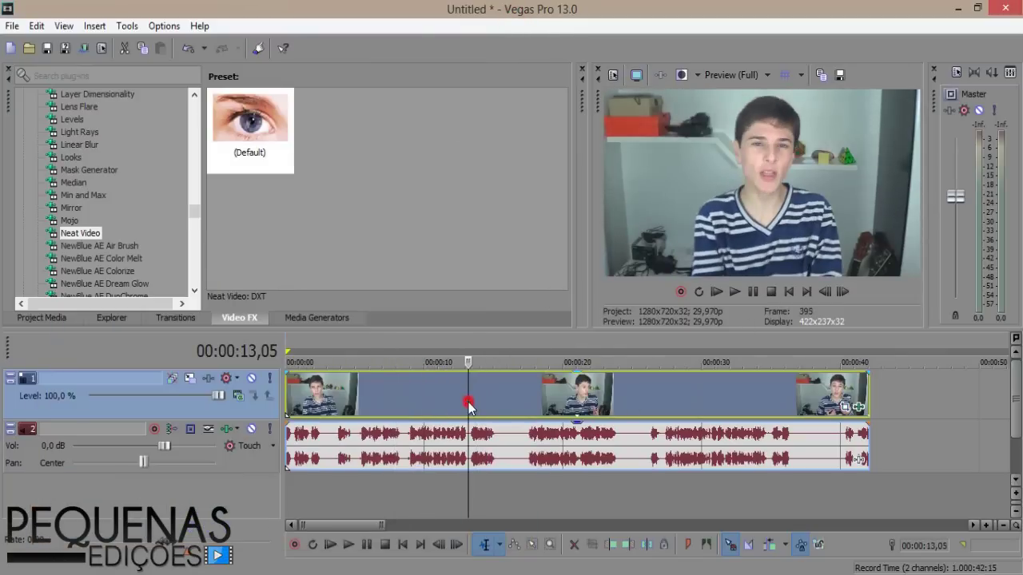
pyautogui.click(519, 389)
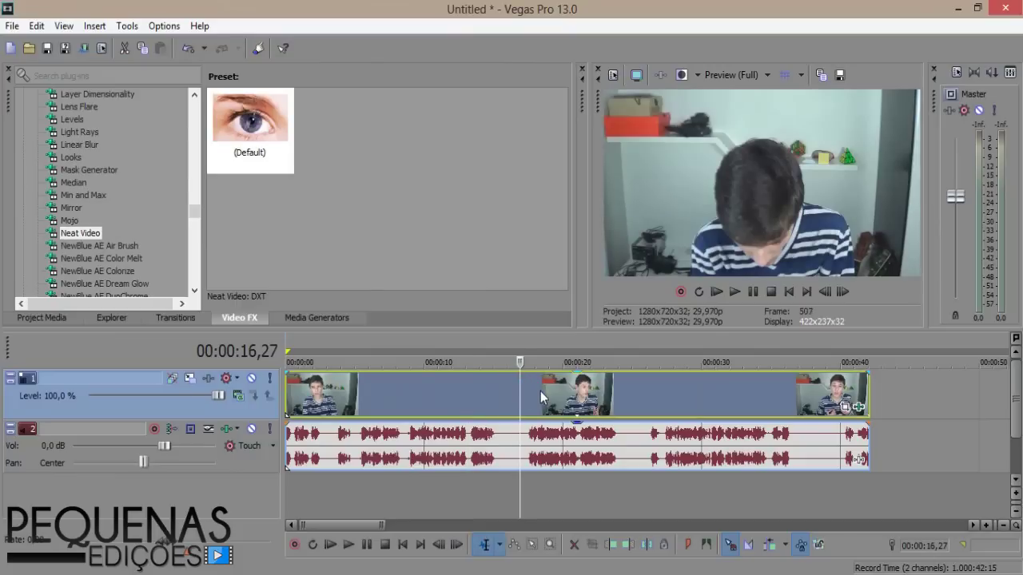
pyautogui.click(540, 391)
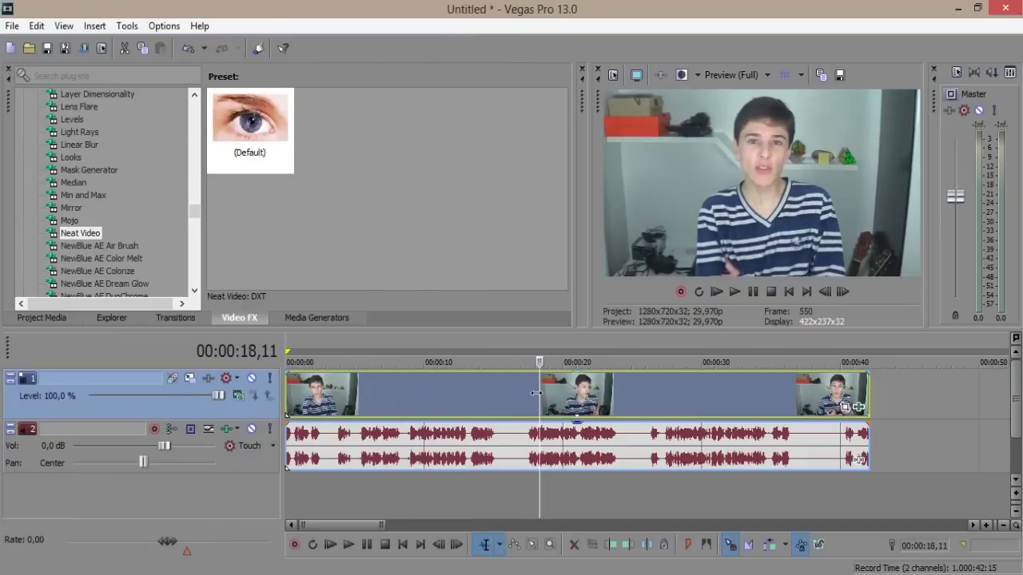
pyautogui.click(212, 144)
pyautogui.moveTo(210, 140); pyautogui.dragTo(399, 397)
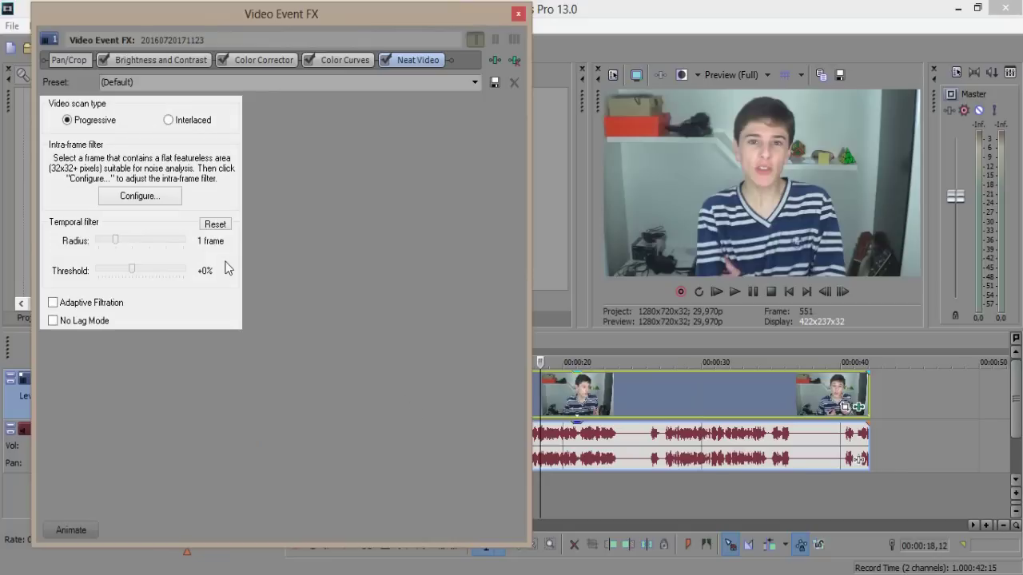
# Step: Configure Neat Video by building an auto noise profile from a 139 x 122 pixel area on the plain wall, accepting the small area
pyautogui.click(137, 197)
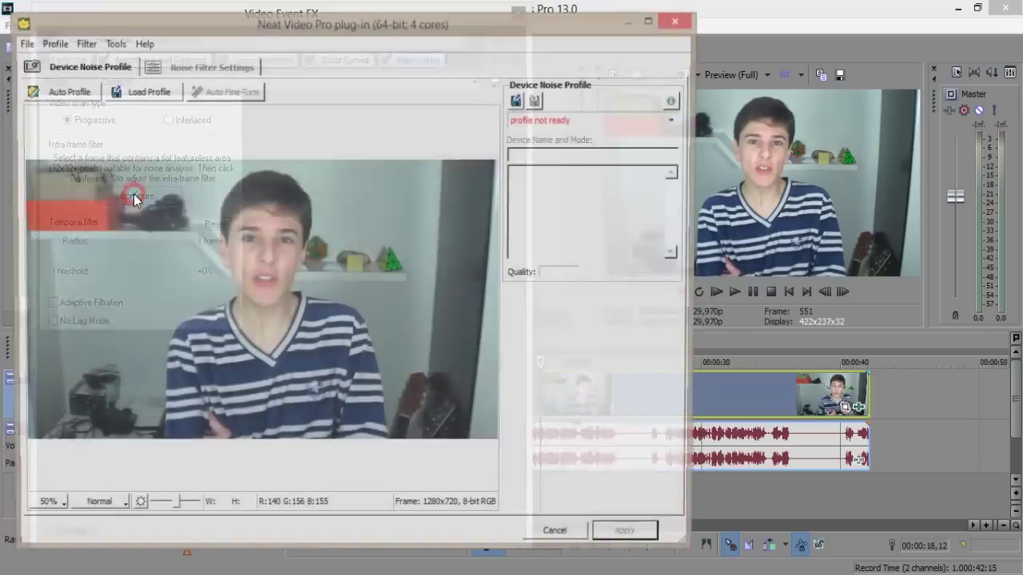
pyautogui.click(72, 95)
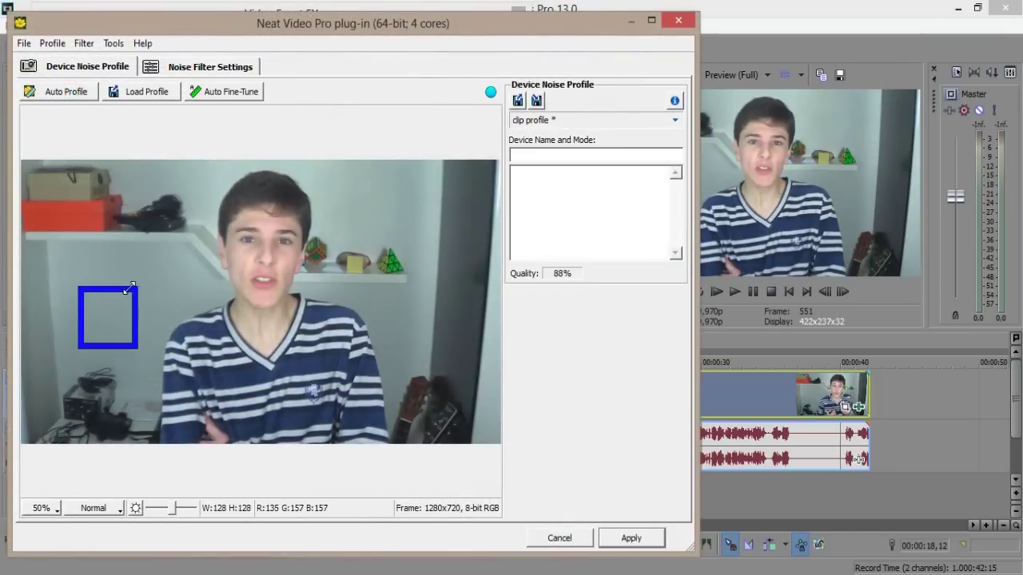
pyautogui.moveTo(138, 285); pyautogui.dragTo(146, 279)
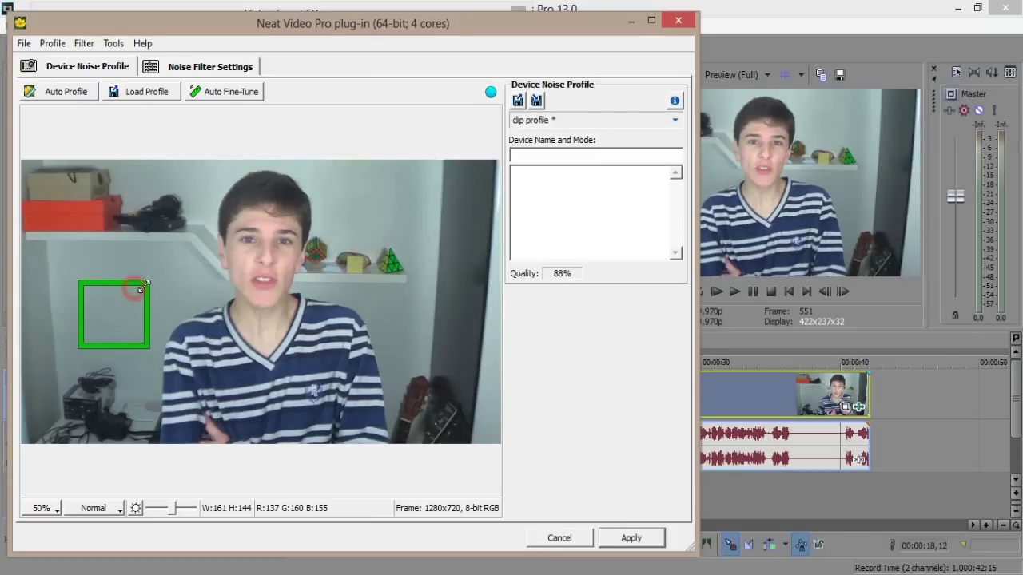
pyautogui.moveTo(119, 312); pyautogui.dragTo(133, 293)
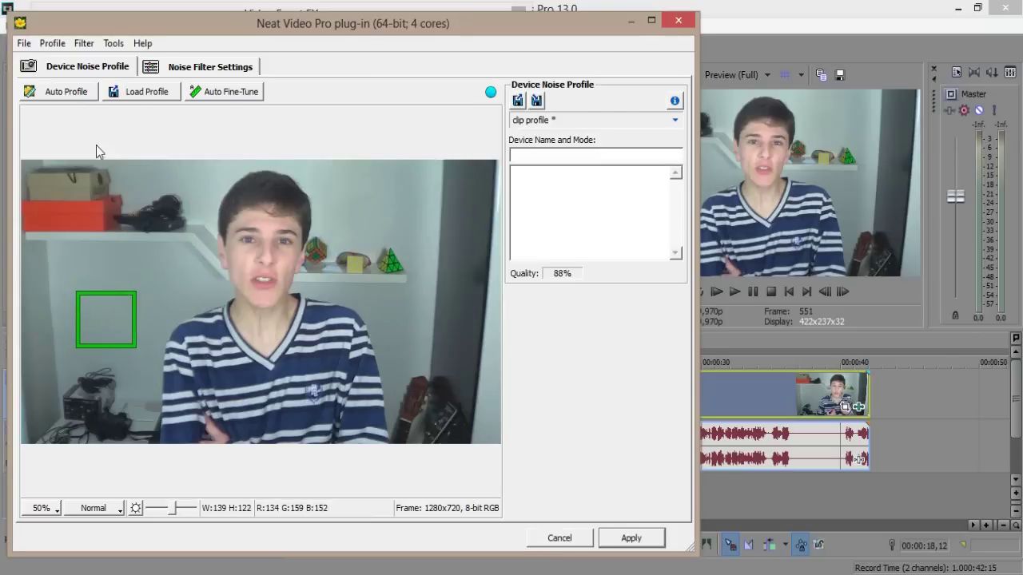
pyautogui.click(78, 94)
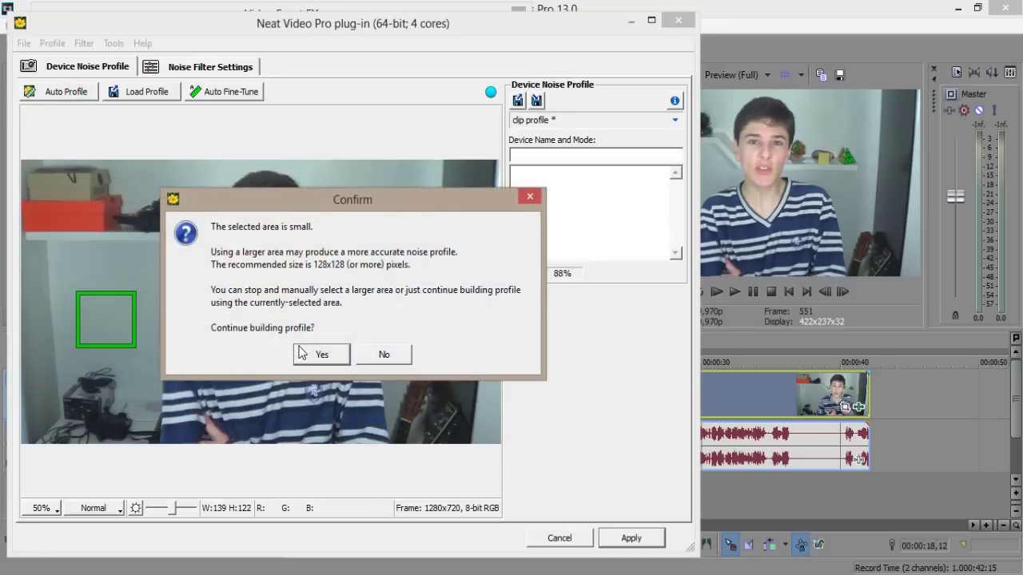
pyautogui.click(304, 354)
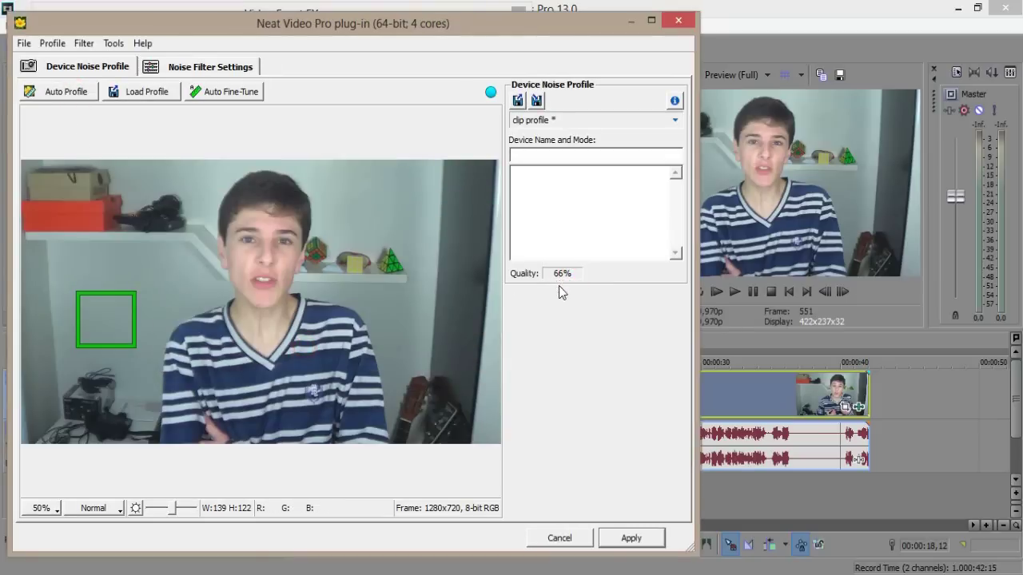
# Step: Apply the noise profile to the clip and close the effect window
pyautogui.click(631, 538)
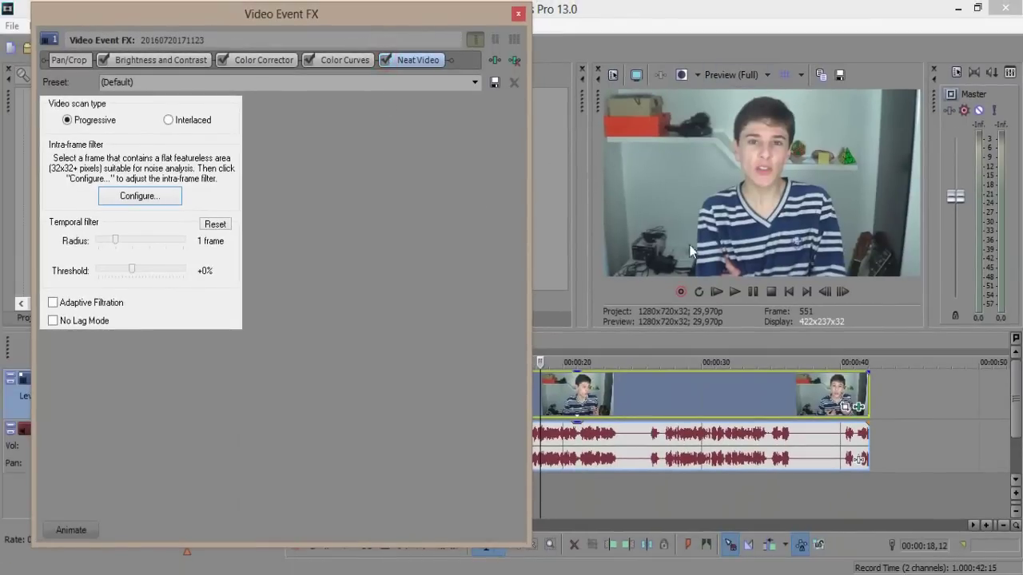
pyautogui.click(419, 233)
pyautogui.click(418, 204)
pyautogui.click(473, 186)
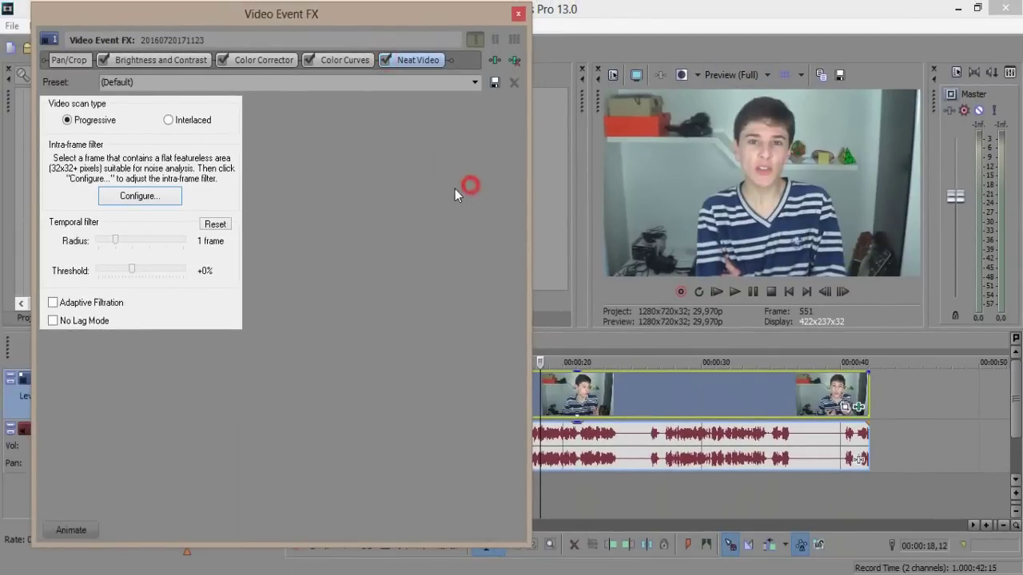
pyautogui.click(519, 14)
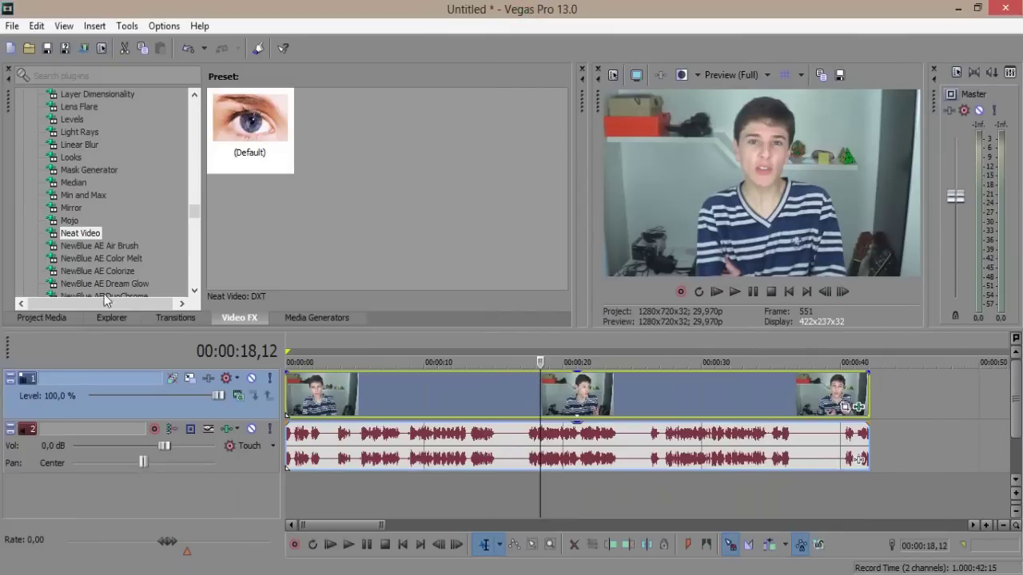
# Step: Find the Sharpen effect among the video plug-ins and apply its default preset to the clip
pyautogui.moveTo(193, 213); pyautogui.dragTo(194, 281)
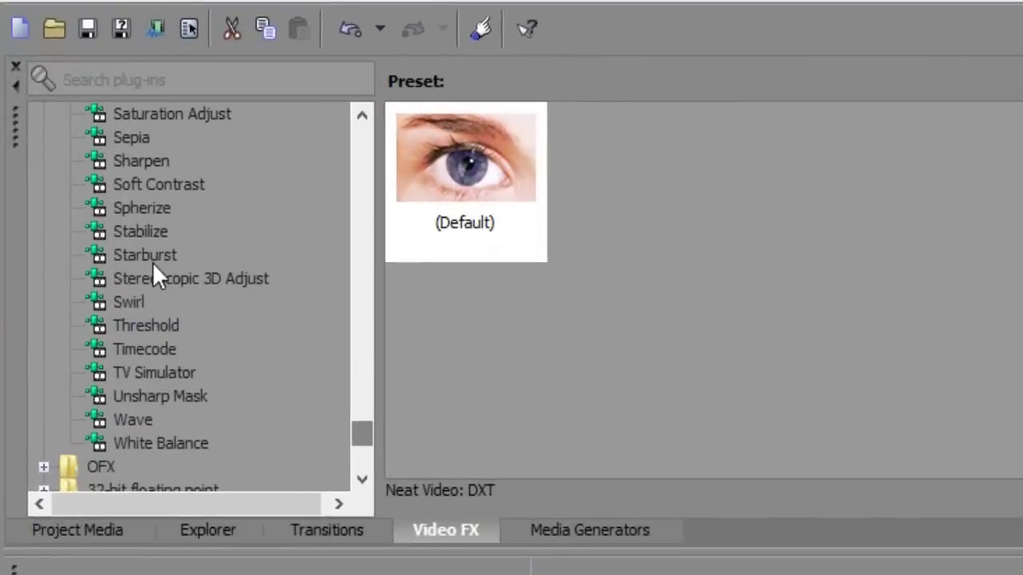
pyautogui.click(149, 166)
pyautogui.click(431, 192)
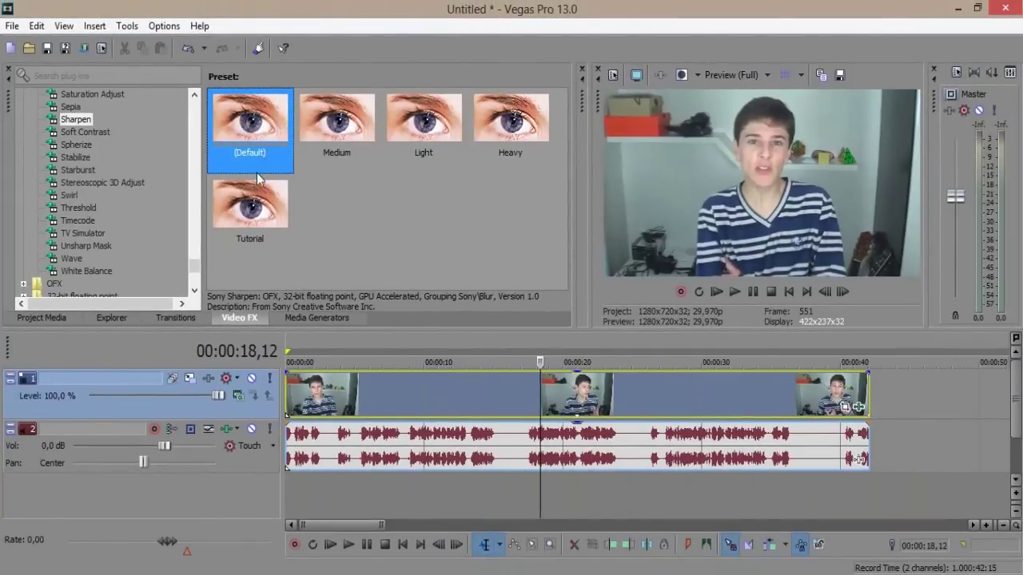
pyautogui.click(245, 220)
pyautogui.click(315, 263)
pyautogui.click(258, 206)
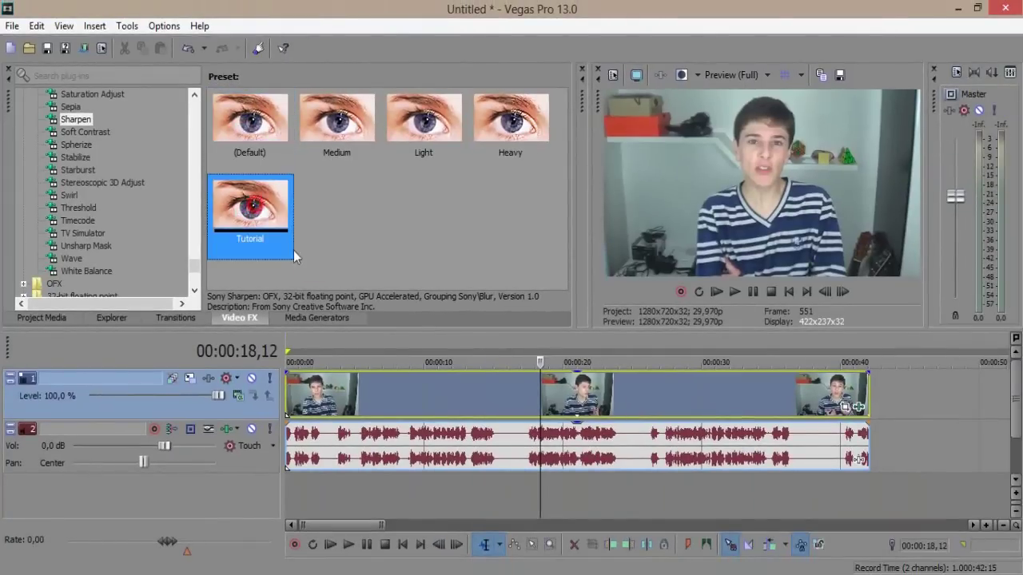
pyautogui.moveTo(244, 120); pyautogui.dragTo(563, 396)
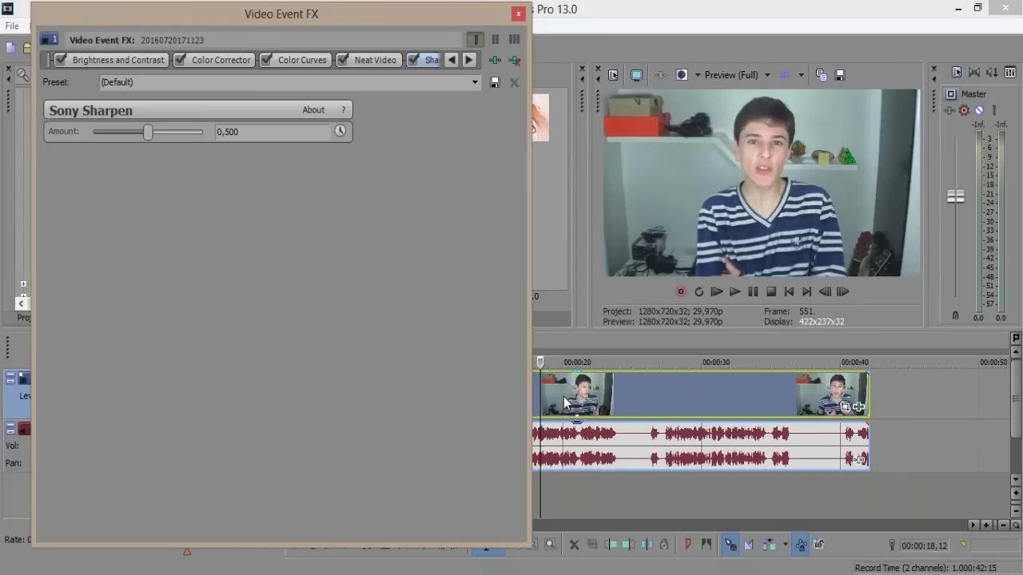
# Step: Test the Sharpen amount at both extremes, set it to 0,001, and close the effect window
pyautogui.moveTo(143, 129); pyautogui.dragTo(245, 126)
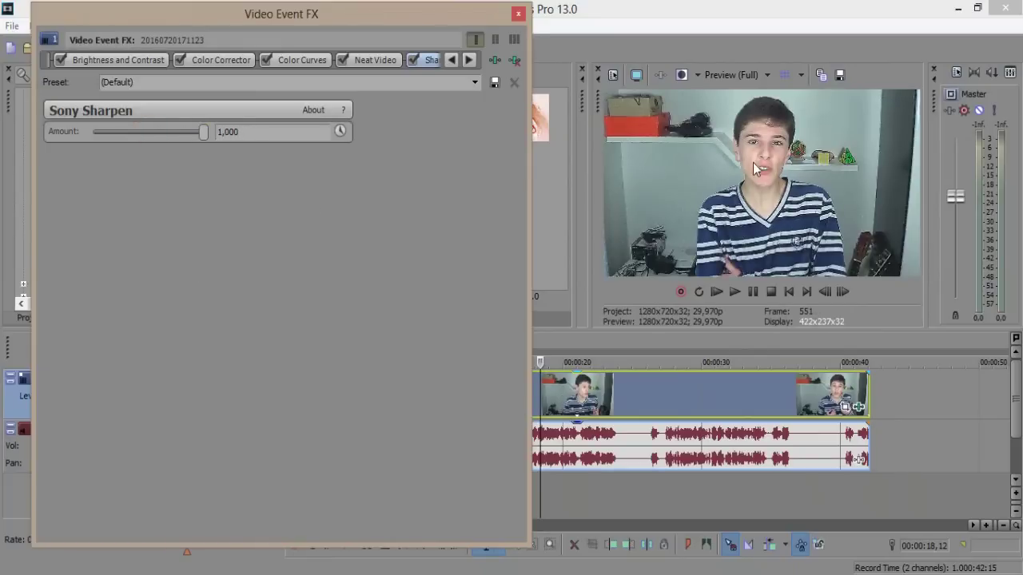
pyautogui.moveTo(203, 131); pyautogui.dragTo(92, 131)
pyautogui.click(263, 131)
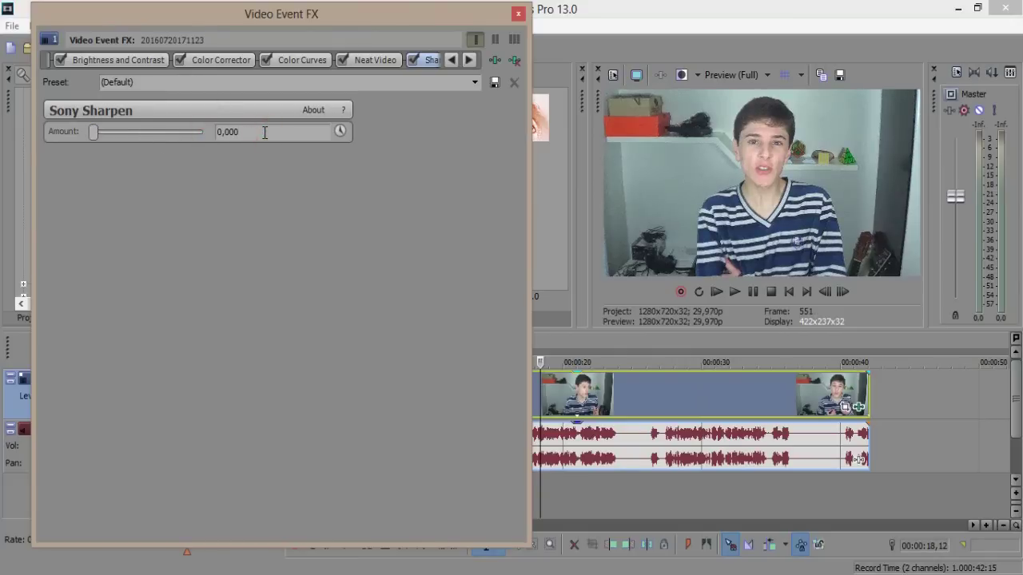
pyautogui.write('1')
pyautogui.press('Return')
pyautogui.click(237, 131)
pyautogui.doubleClick(242, 132)
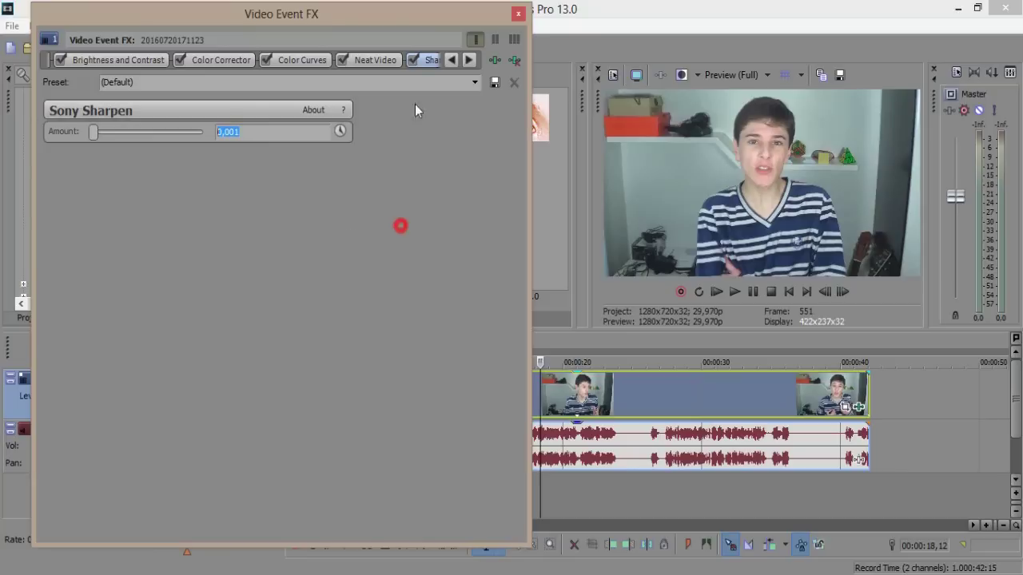
pyautogui.click(412, 60)
pyautogui.click(518, 14)
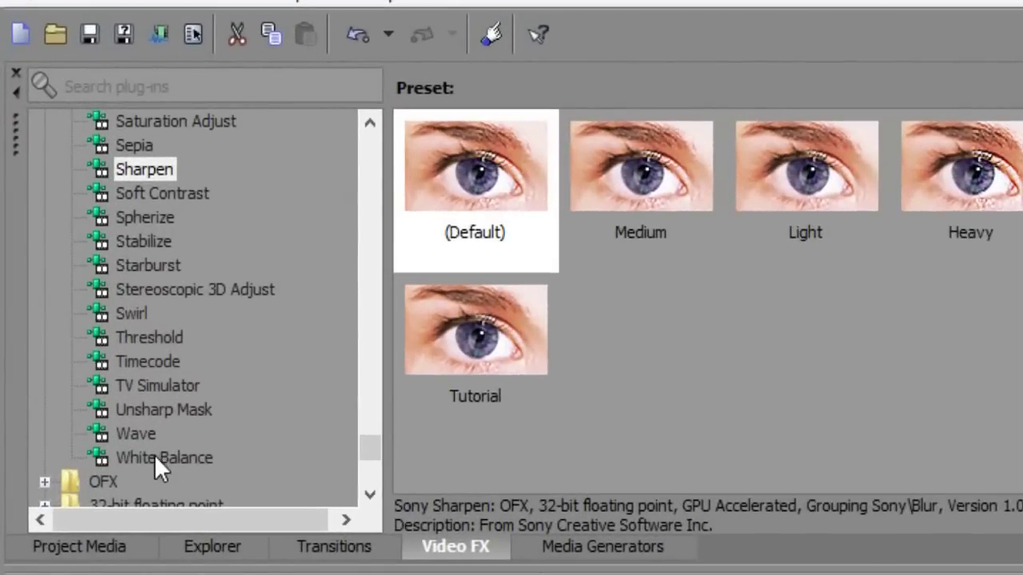
# Step: Apply the default preset of the White Balance effect to the clip
pyautogui.click(156, 458)
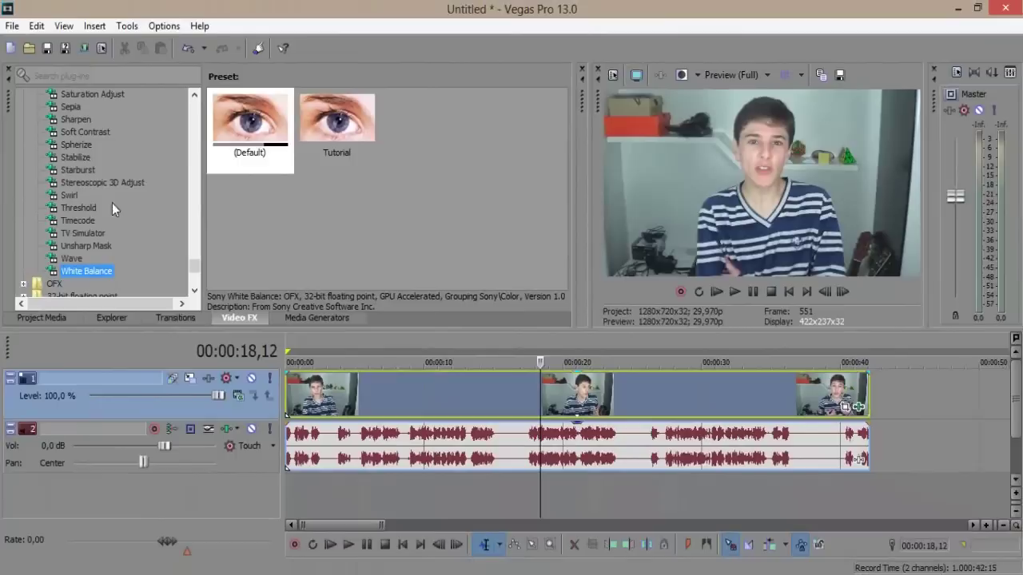
pyautogui.click(250, 128)
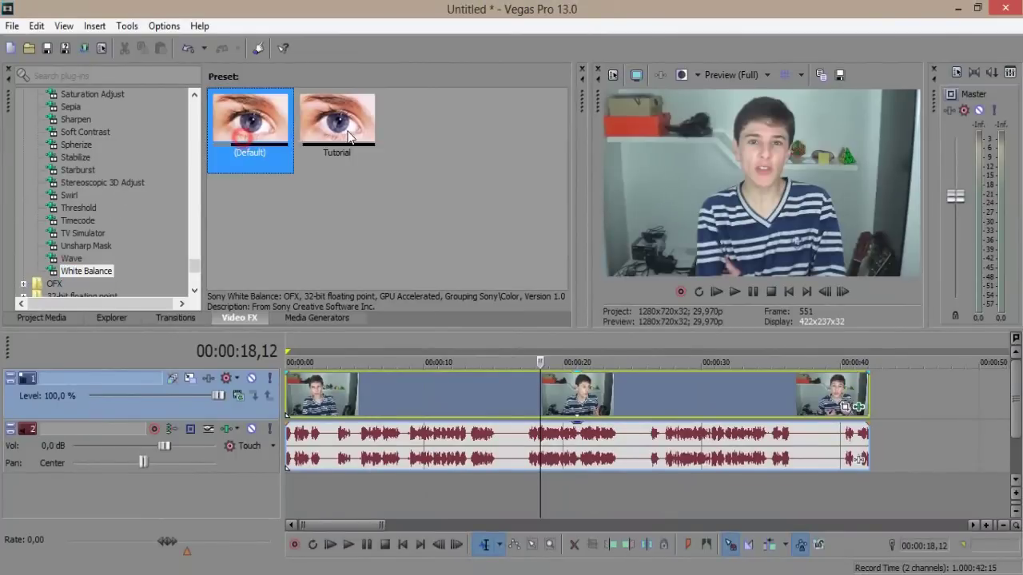
pyautogui.click(372, 164)
pyautogui.click(263, 130)
pyautogui.moveTo(257, 144); pyautogui.dragTo(525, 398)
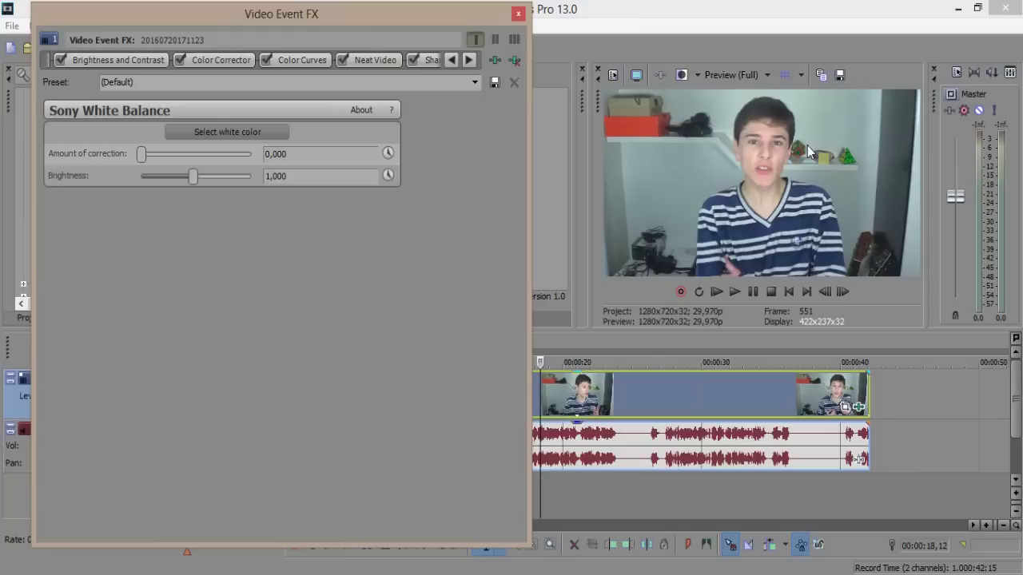
pyautogui.click(659, 185)
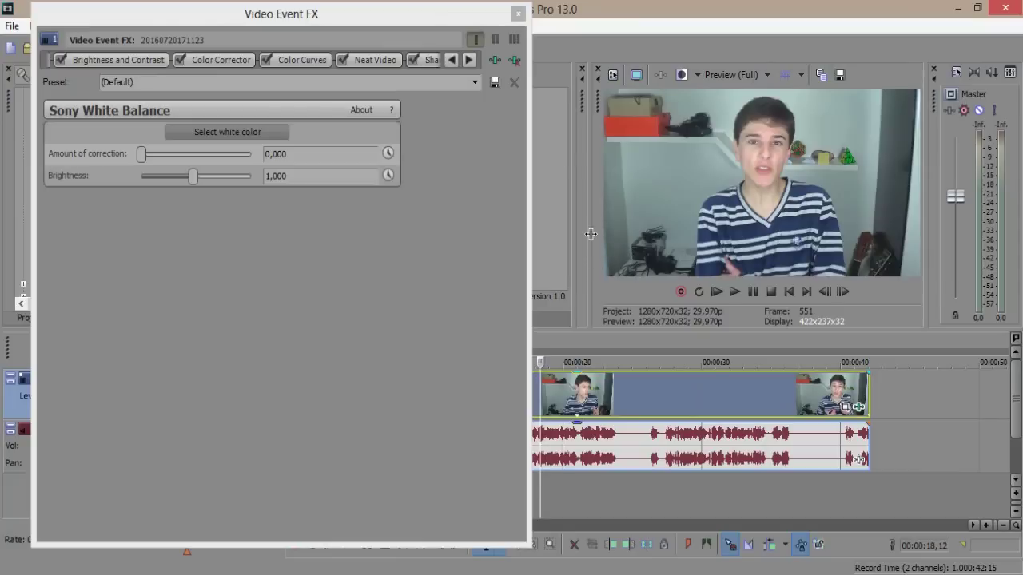
pyautogui.click(366, 269)
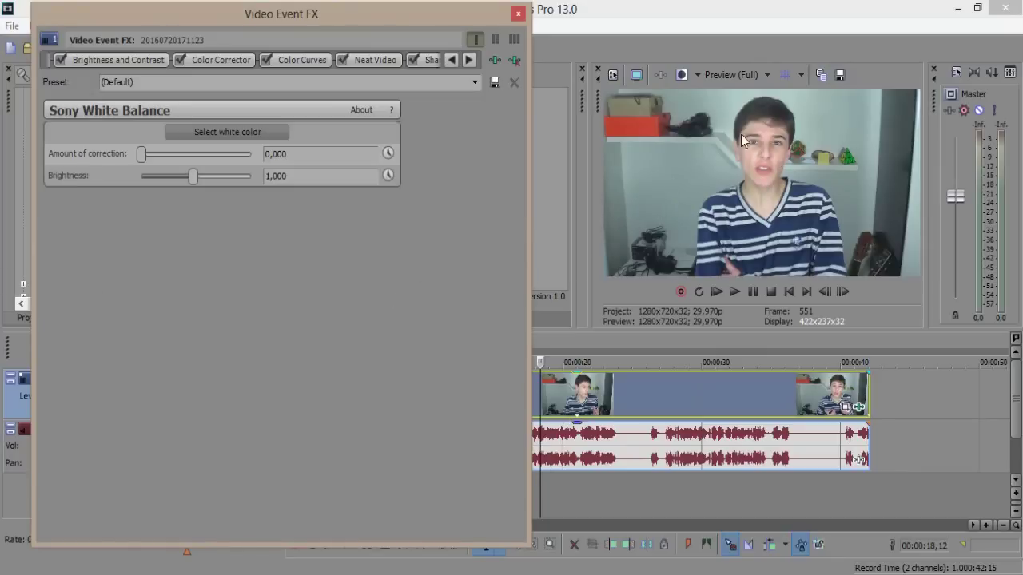
pyautogui.click(371, 271)
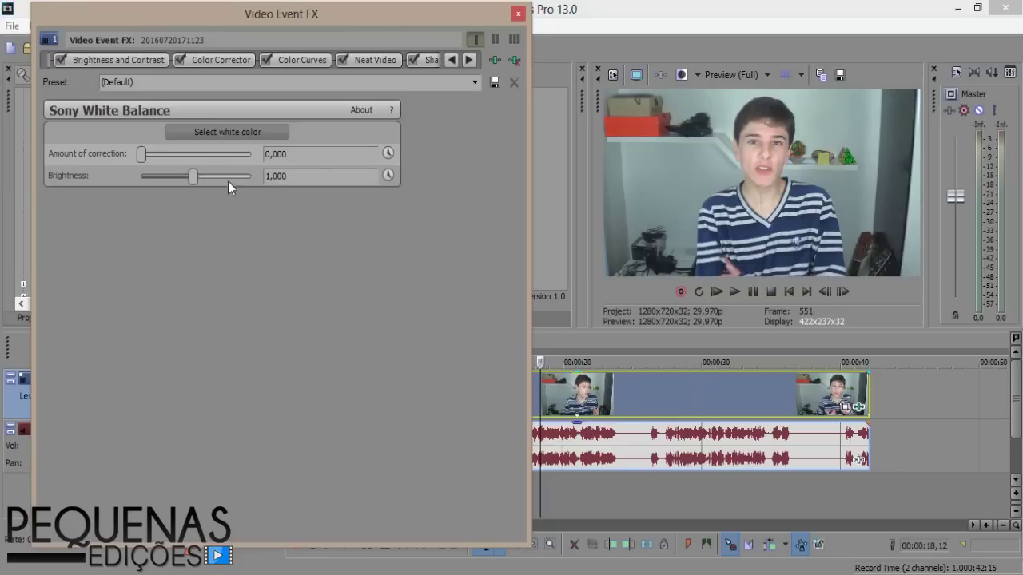
pyautogui.click(258, 229)
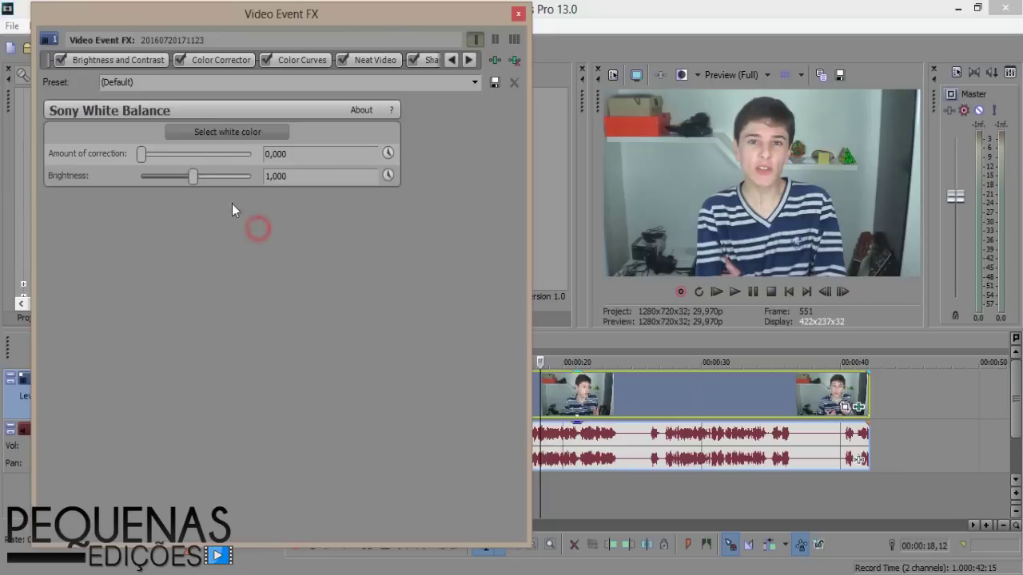
# Step: Try to sample a white reference color for the White Balance effect from the preview
pyautogui.click(217, 131)
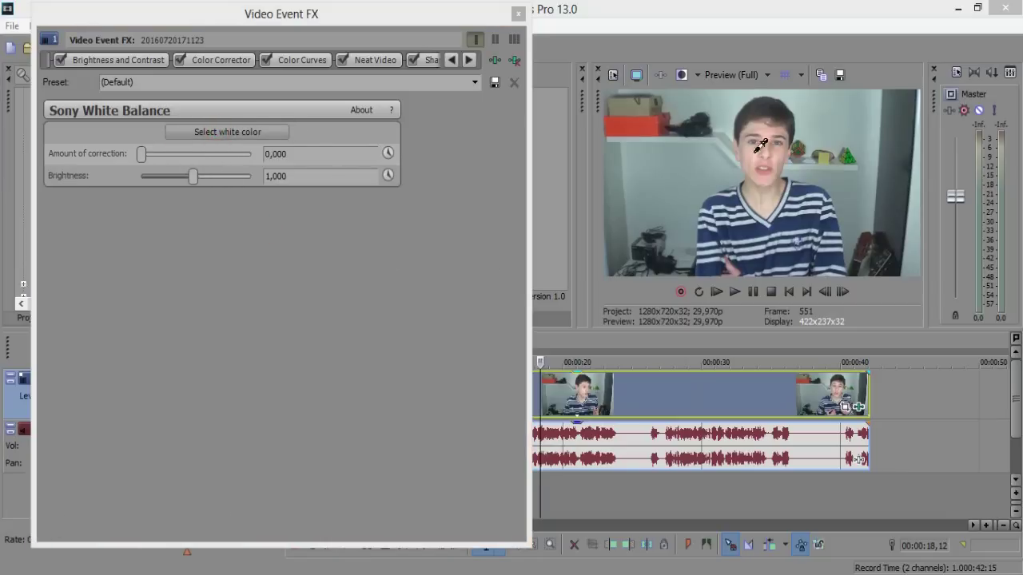
pyautogui.click(781, 257)
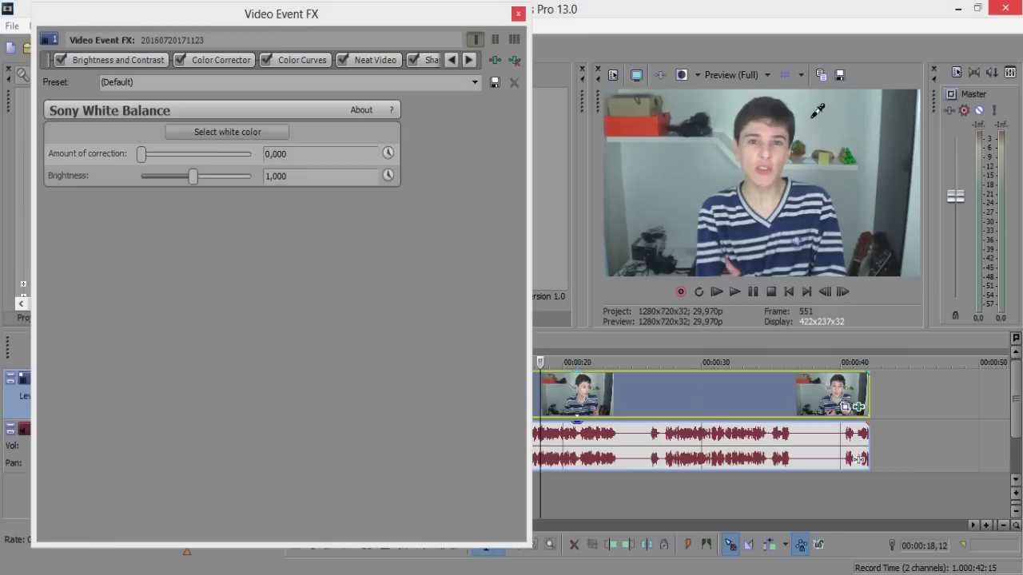
pyautogui.click(349, 253)
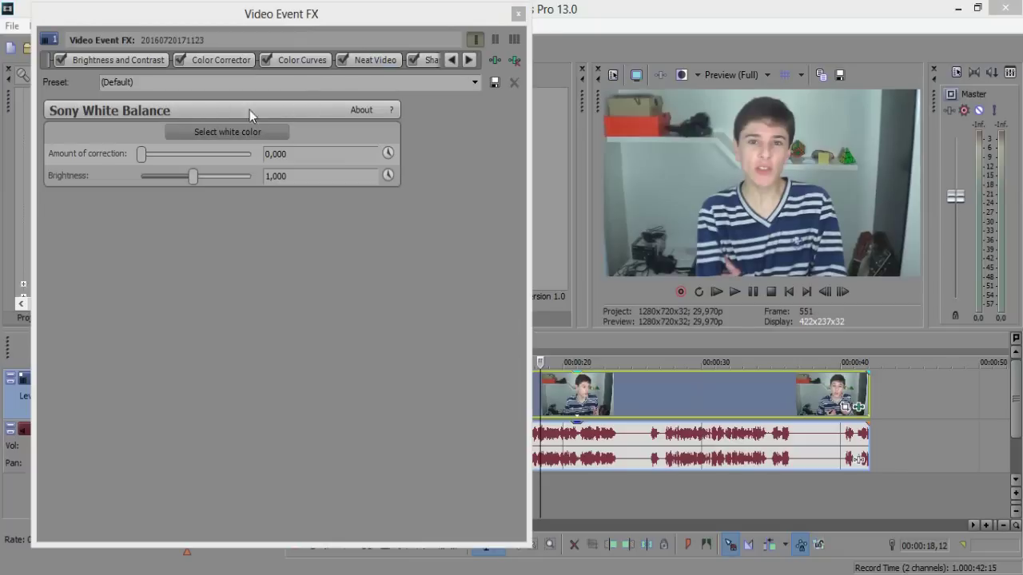
# Step: Switch White Balance off, sample the wall edge beside the dark door as the white color, and switch the effect back on
pyautogui.click(469, 60)
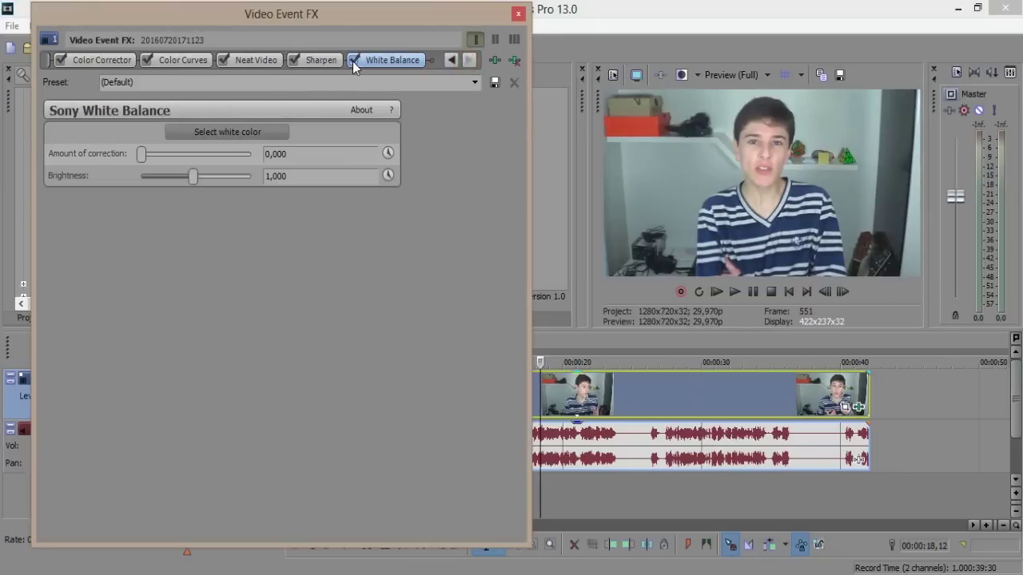
pyautogui.click(353, 61)
pyautogui.click(243, 132)
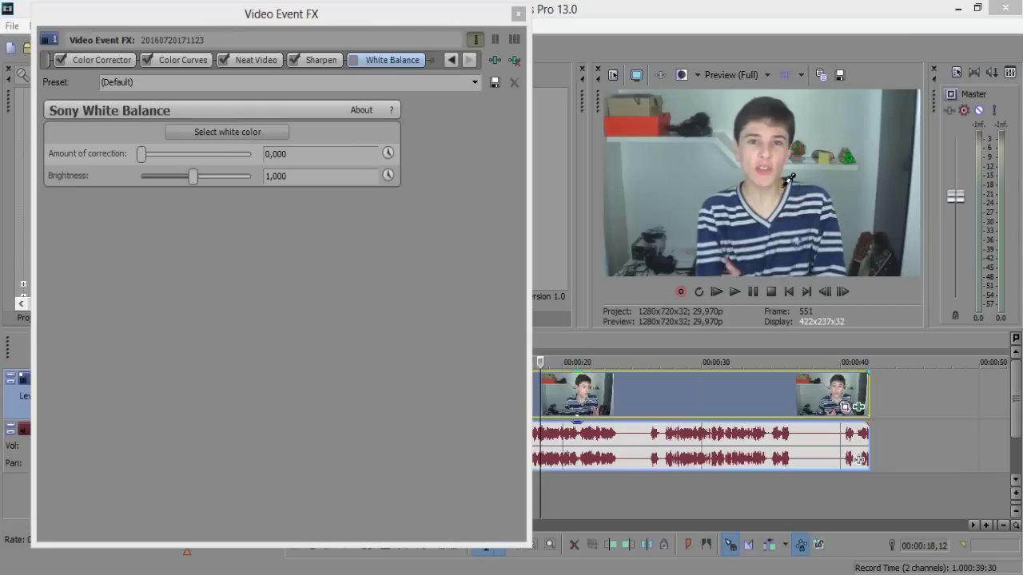
pyautogui.click(875, 111)
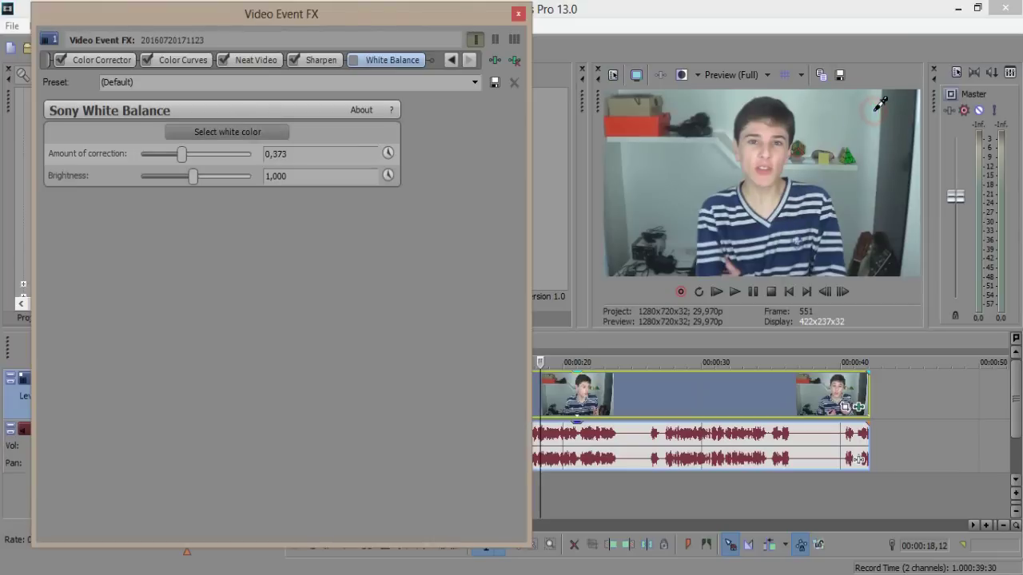
pyautogui.click(351, 60)
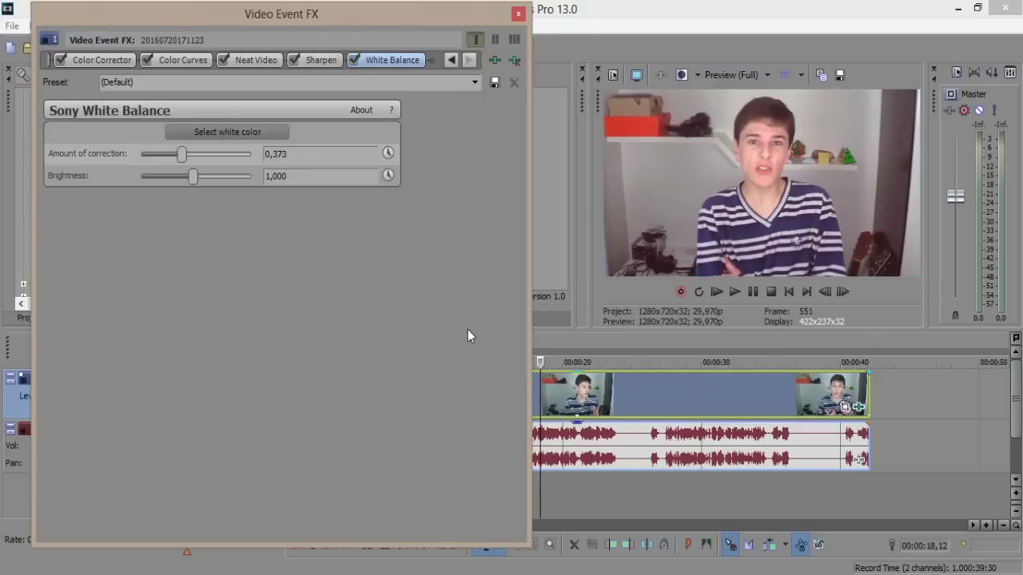
# Step: Sample the wall area above the shelf beside the head as the White Balance white color, trying two nearby spots
pyautogui.click(250, 132)
pyautogui.click(837, 110)
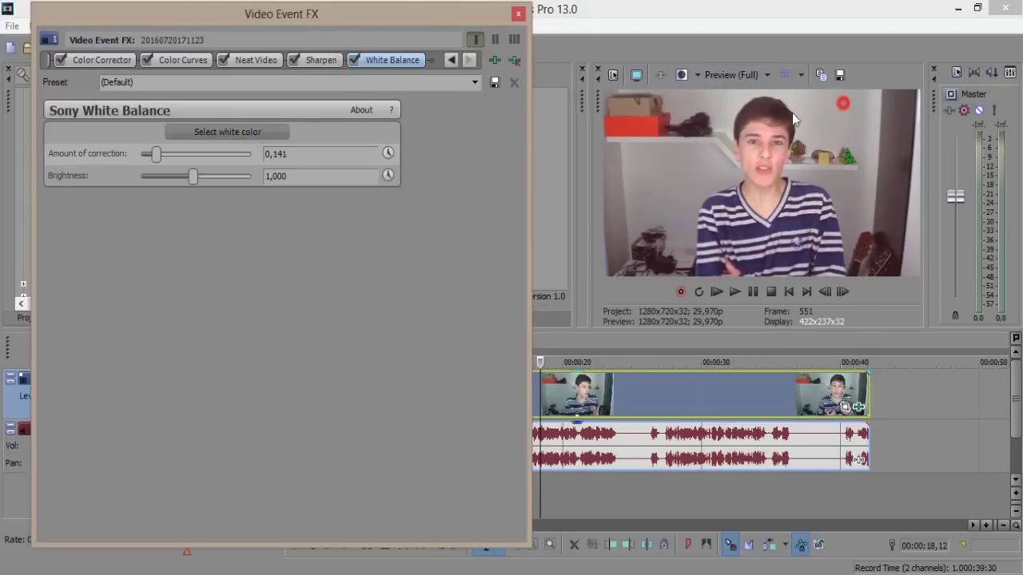
pyautogui.click(254, 132)
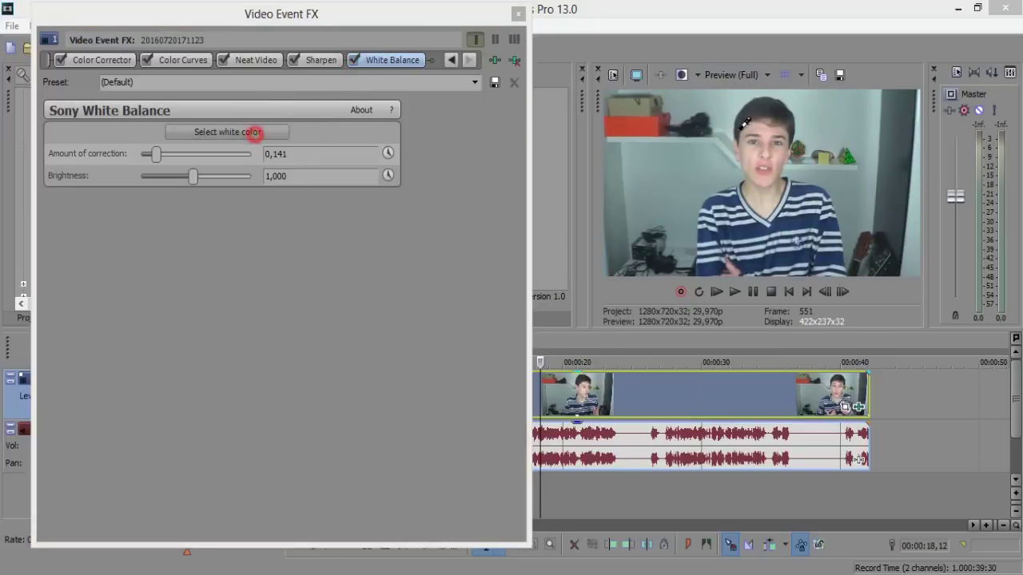
pyautogui.click(849, 116)
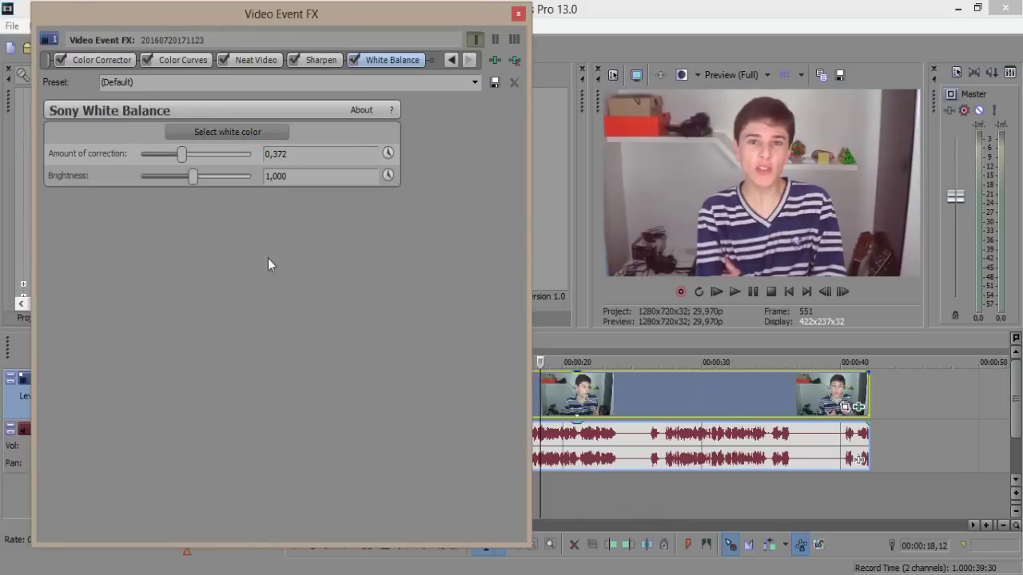
# Step: Lower the White Balance amount of correction to 0,120 and toggle the effect to compare the result
pyautogui.moveTo(182, 154); pyautogui.dragTo(156, 154)
pyautogui.click(317, 159)
pyautogui.press('BackSpace')
pyautogui.press('BackSpace')
pyautogui.press('Return')
pyautogui.click(353, 60)
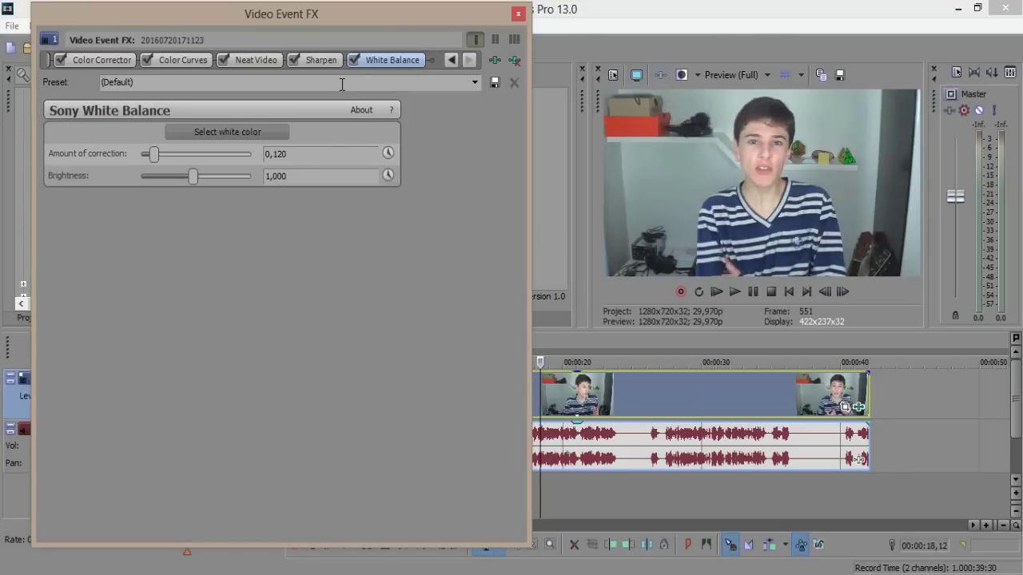
# Step: Sample the striped shirt as the white color, reduce the amount of correction to about 0,143, and close the effect window
pyautogui.click(246, 131)
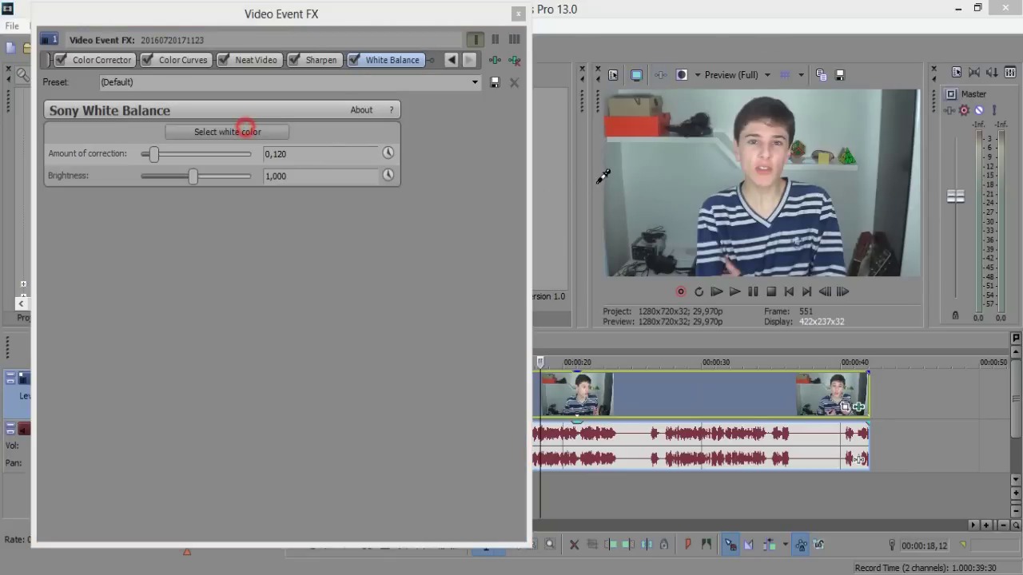
pyautogui.click(795, 216)
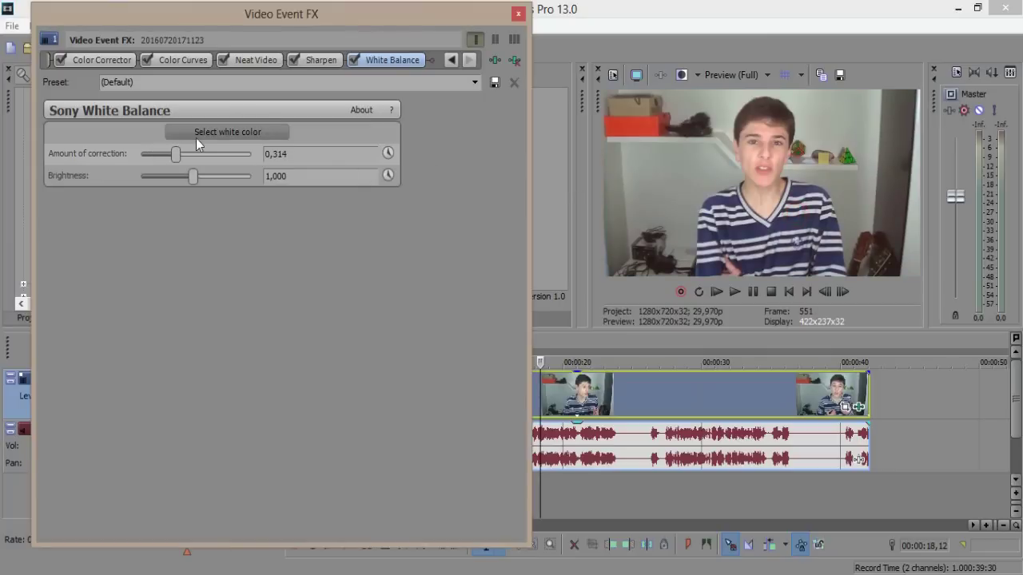
pyautogui.moveTo(176, 156); pyautogui.dragTo(147, 153)
pyautogui.click(221, 315)
pyautogui.moveTo(147, 153); pyautogui.dragTo(157, 156)
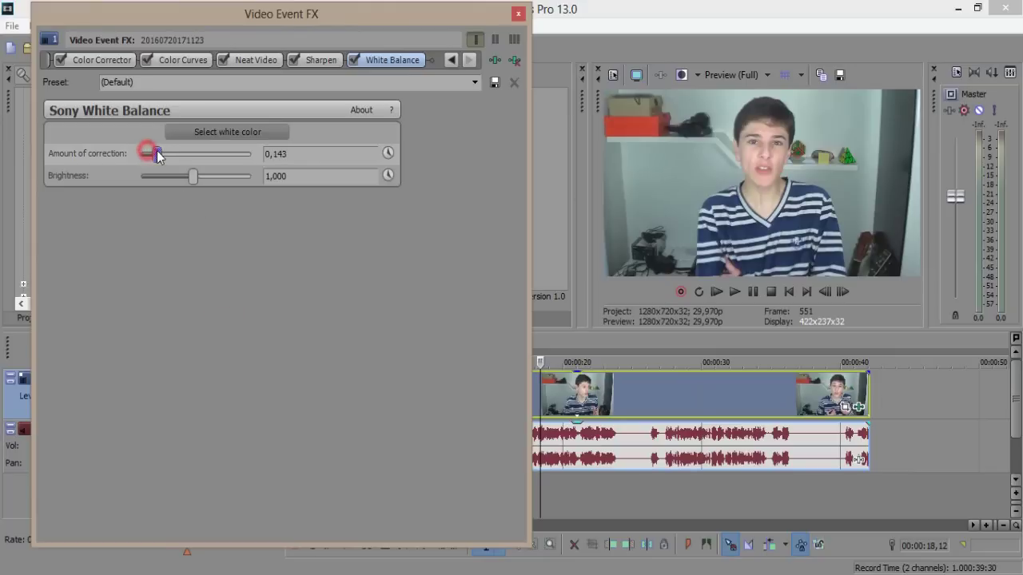
pyautogui.click(518, 16)
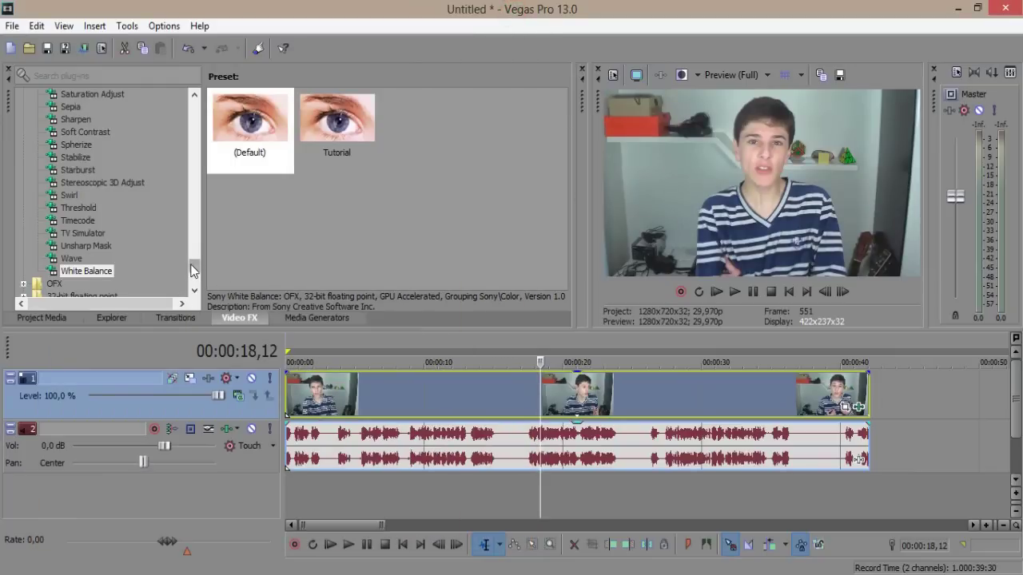
pyautogui.moveTo(191, 268); pyautogui.dragTo(184, 182)
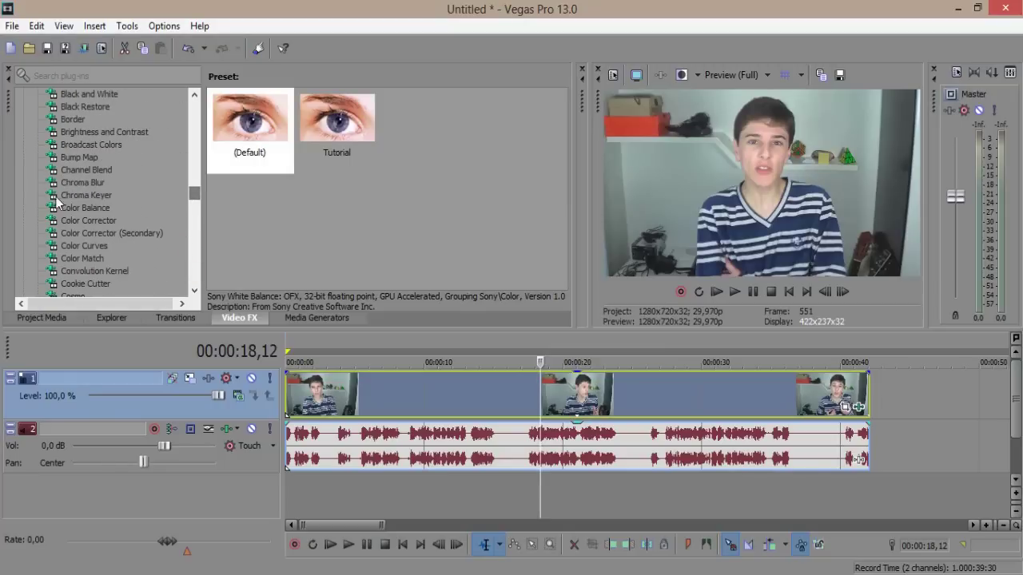
pyautogui.scroll(-4, 81, 244)
pyautogui.scroll(-12, 82, 244)
pyautogui.scroll(-12, 82, 244)
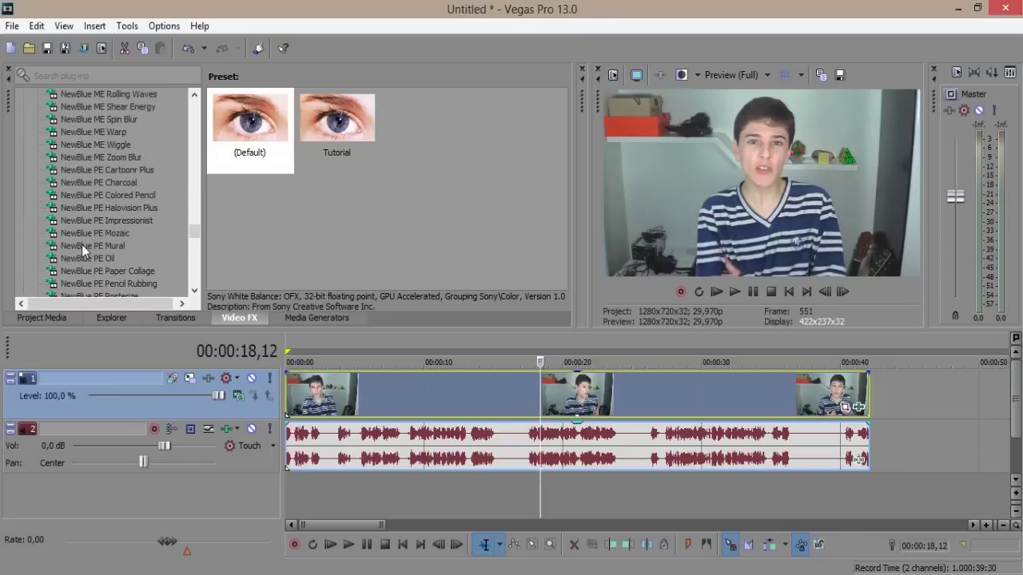
pyautogui.scroll(-12, 82, 245)
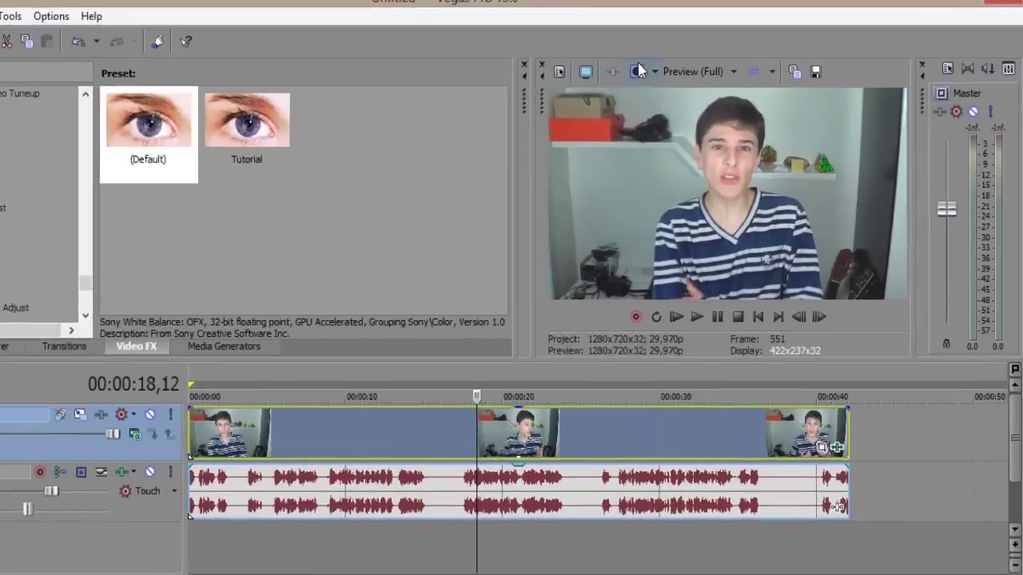
# Step: Switch the preview's split-screen view on and off repeatedly to compare the clip with and without its effects
pyautogui.click(679, 75)
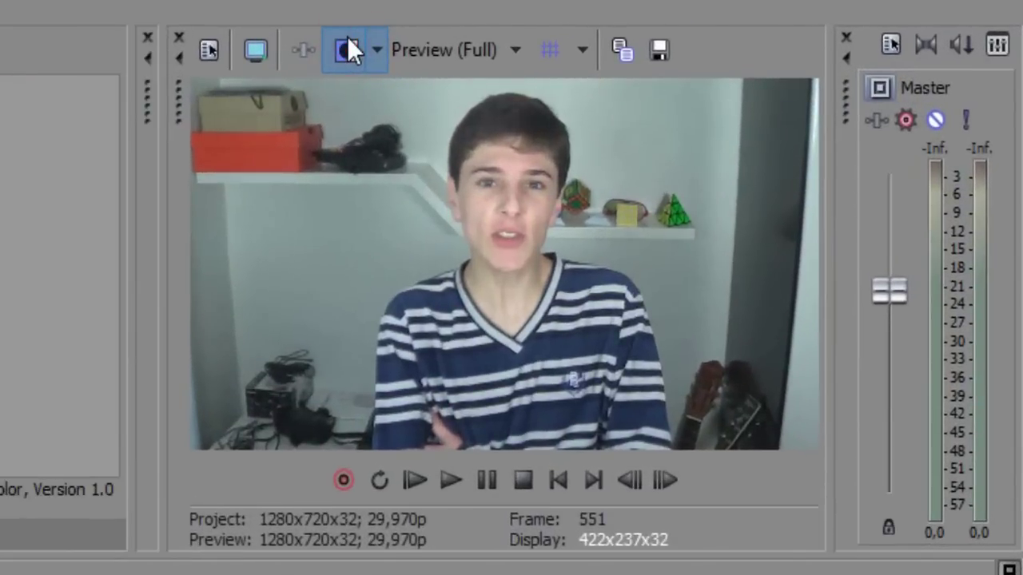
pyautogui.click(347, 35)
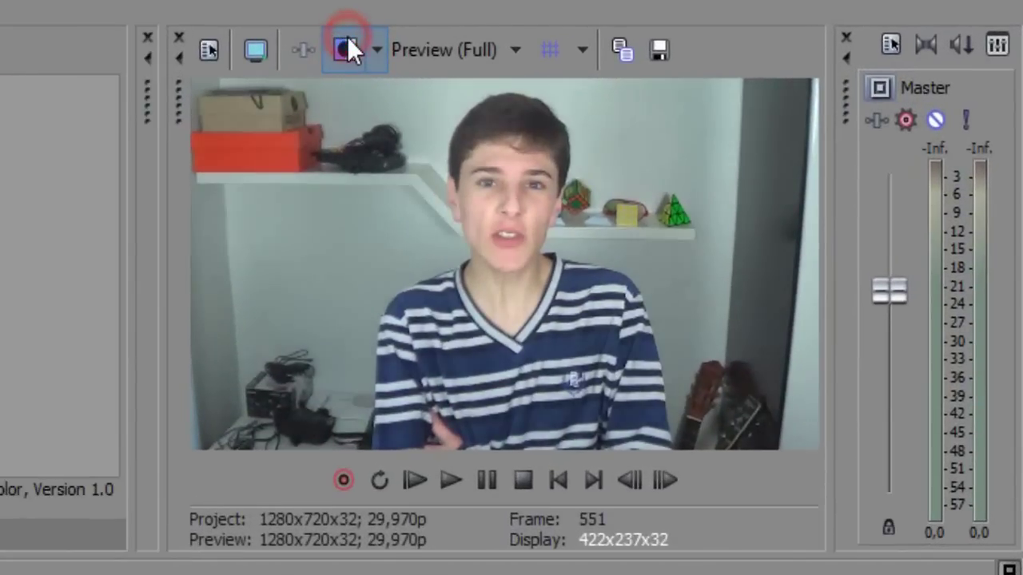
pyautogui.click(346, 36)
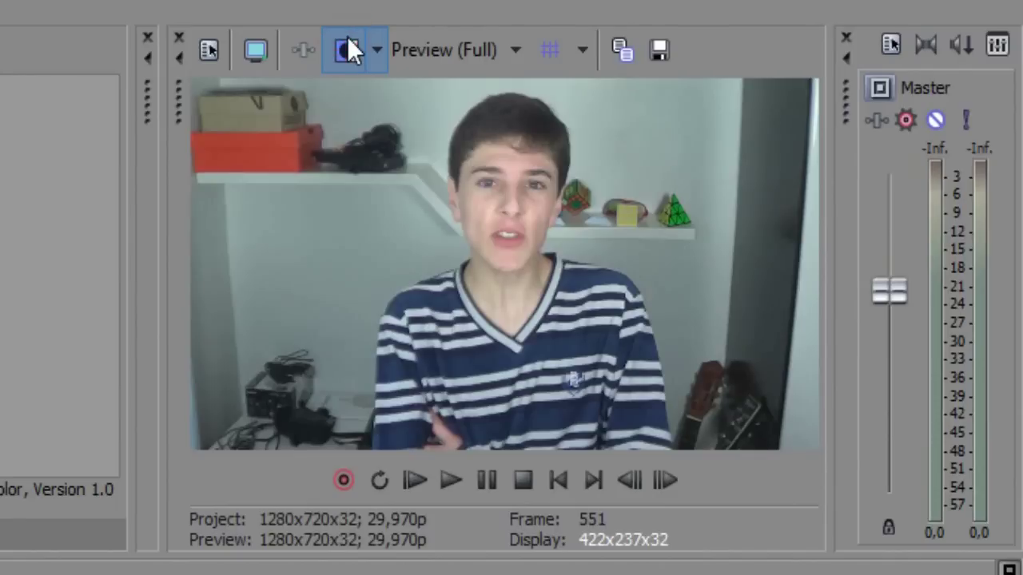
pyautogui.click(347, 36)
pyautogui.click(346, 36)
pyautogui.click(347, 36)
pyautogui.click(347, 36)
pyautogui.click(347, 36)
pyautogui.click(347, 36)
pyautogui.click(346, 36)
pyautogui.click(347, 36)
pyautogui.click(347, 36)
pyautogui.click(347, 36)
pyautogui.click(346, 36)
pyautogui.click(346, 36)
pyautogui.click(347, 36)
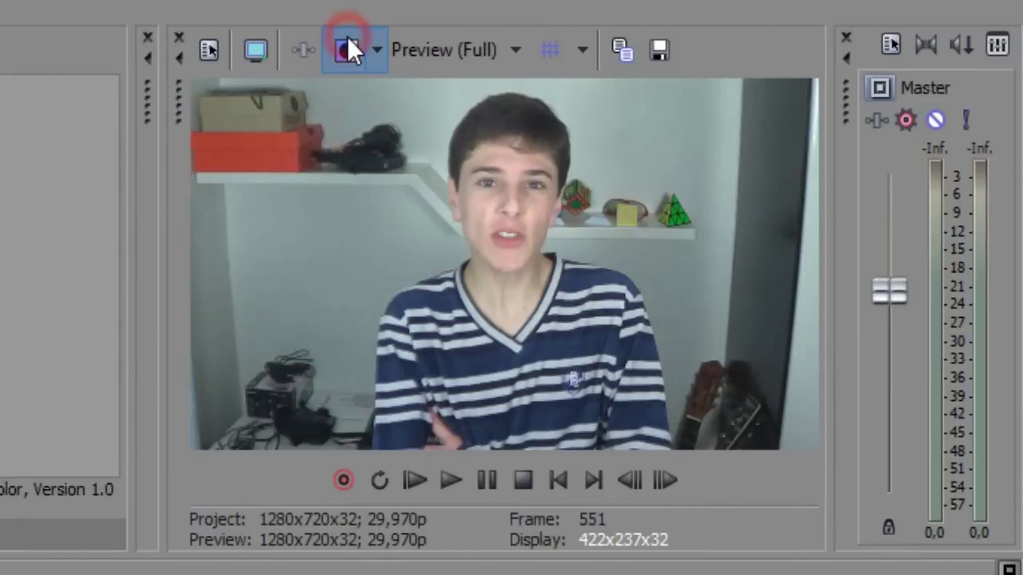